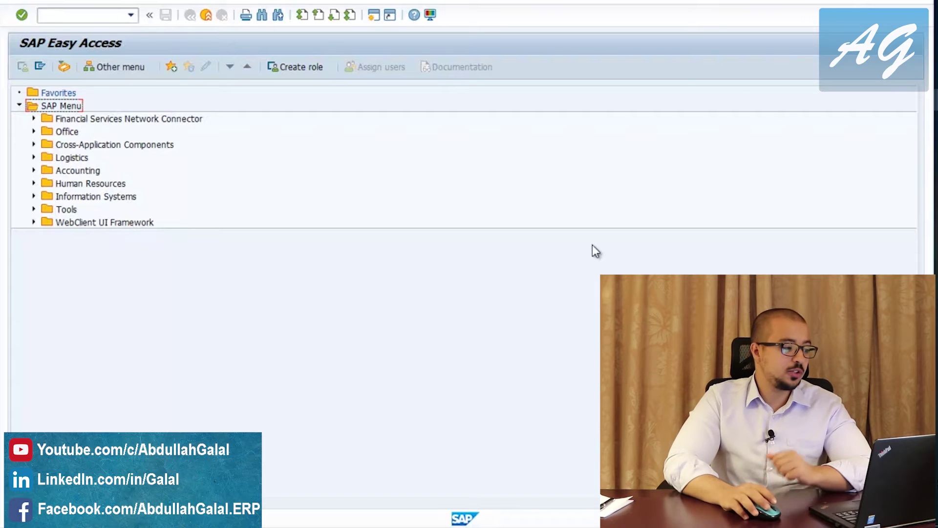
Step: Display material 191 with transaction MM03 for plant 1110 in the Accounting 1 view
{"action": "left_click", "coordinate": [99, 16]}
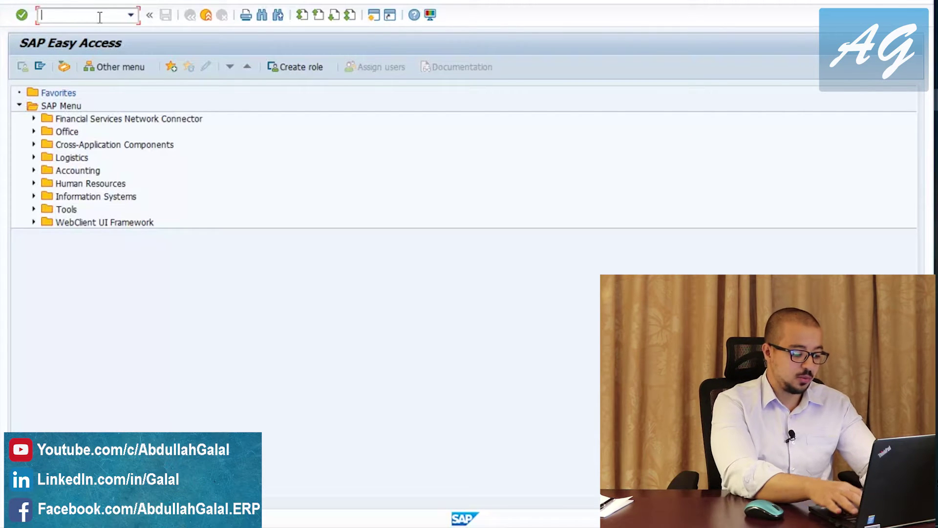
{"action": "type", "text": "mm03"}
{"action": "key", "text": "Return"}
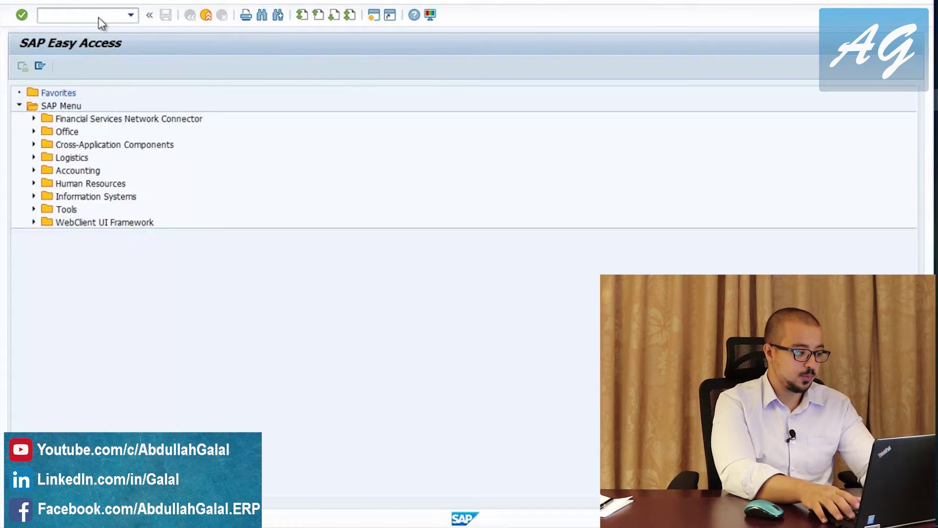
{"action": "key", "text": "Return"}
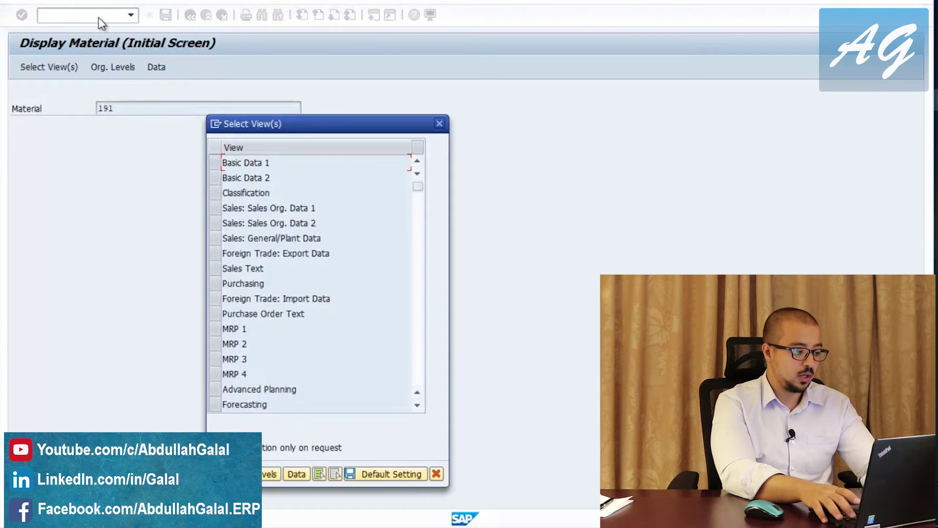
{"action": "key", "text": "Return"}
{"action": "key", "text": "BackSpace"}
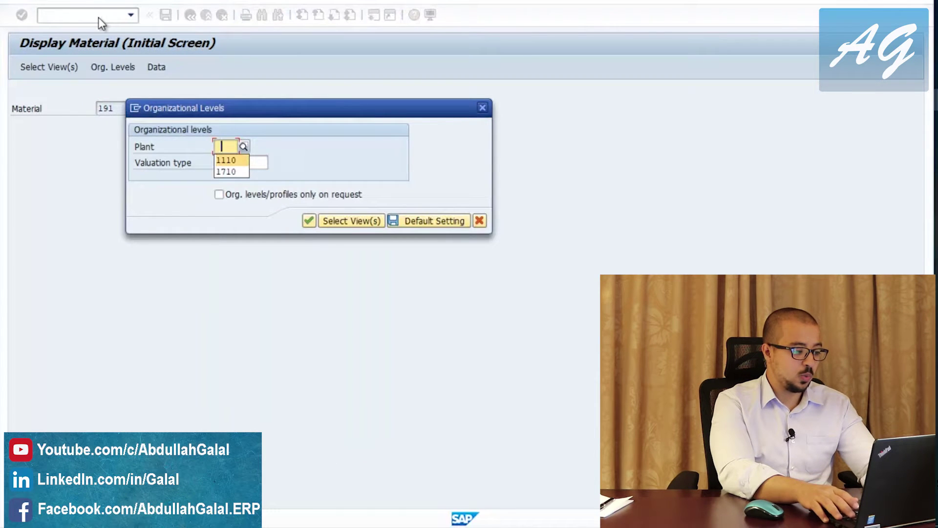
{"action": "key", "text": "Return"}
{"action": "key", "text": "Return"}
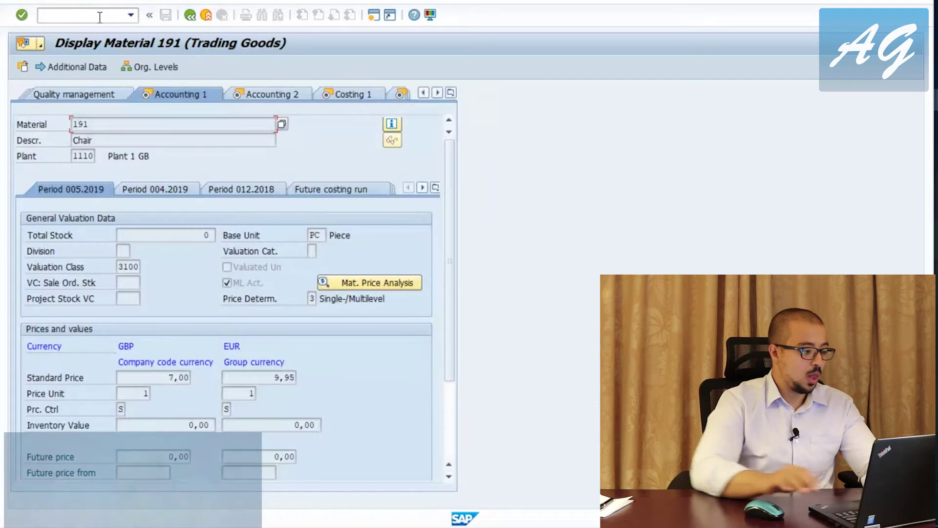
Step: Check the chair's standard cost estimate in the Costing 2 view, and open its material price analysis from the Accounting 1 view
{"action": "left_click", "coordinate": [401, 96]}
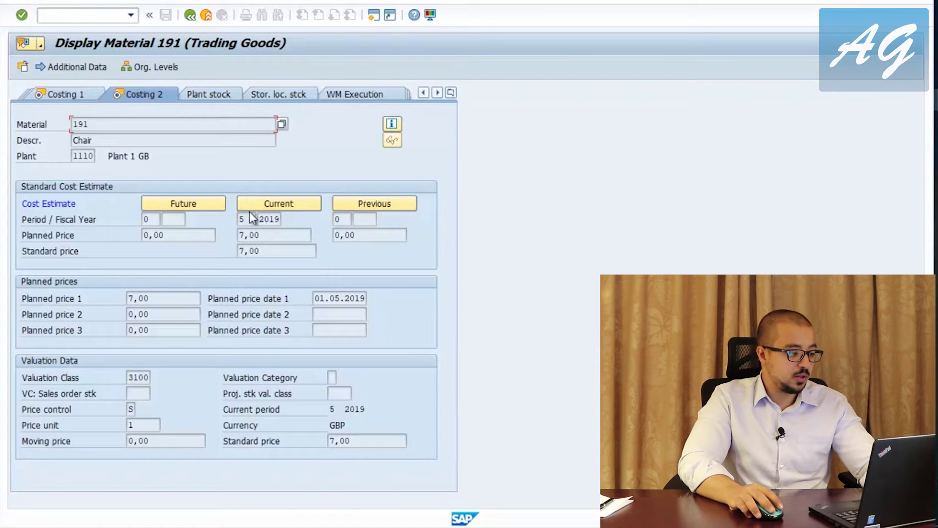
{"action": "left_click", "coordinate": [423, 92]}
{"action": "left_click", "coordinate": [423, 93]}
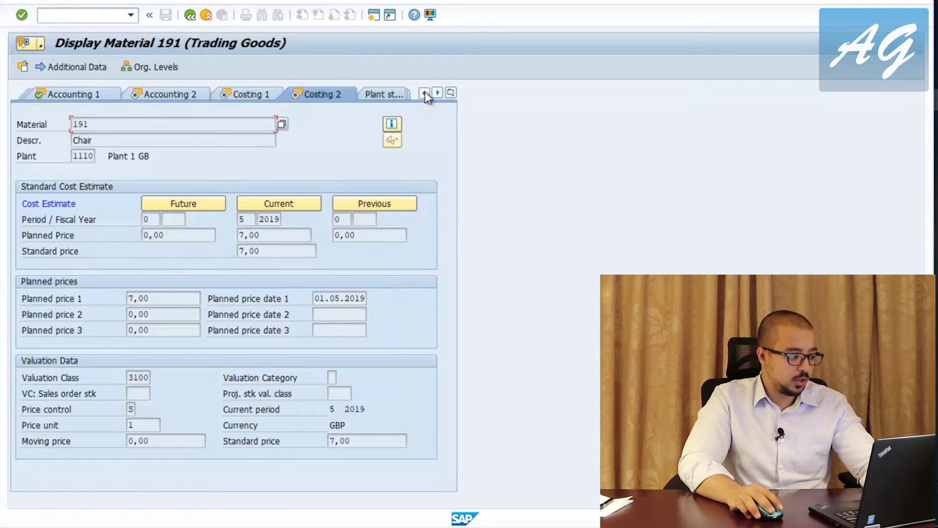
{"action": "left_click", "coordinate": [87, 95]}
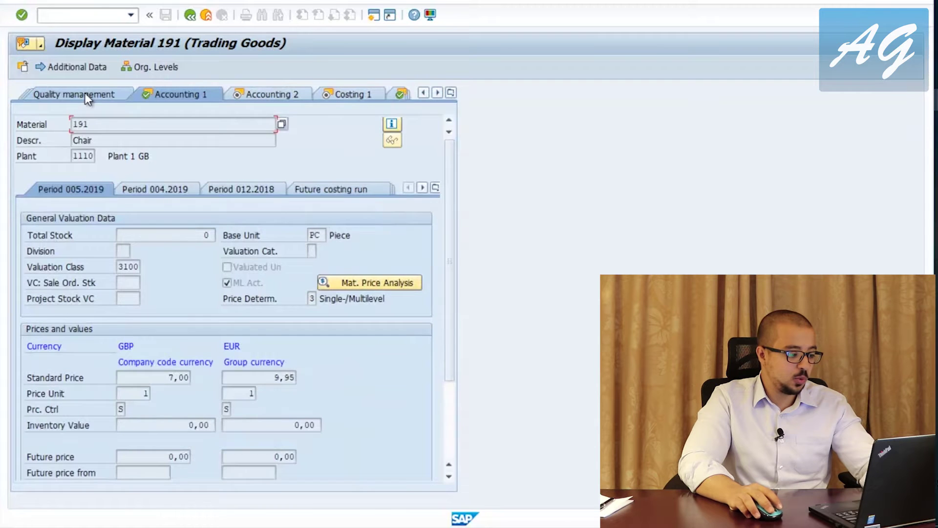
{"action": "left_click", "coordinate": [371, 287]}
{"action": "left_click", "coordinate": [374, 283]}
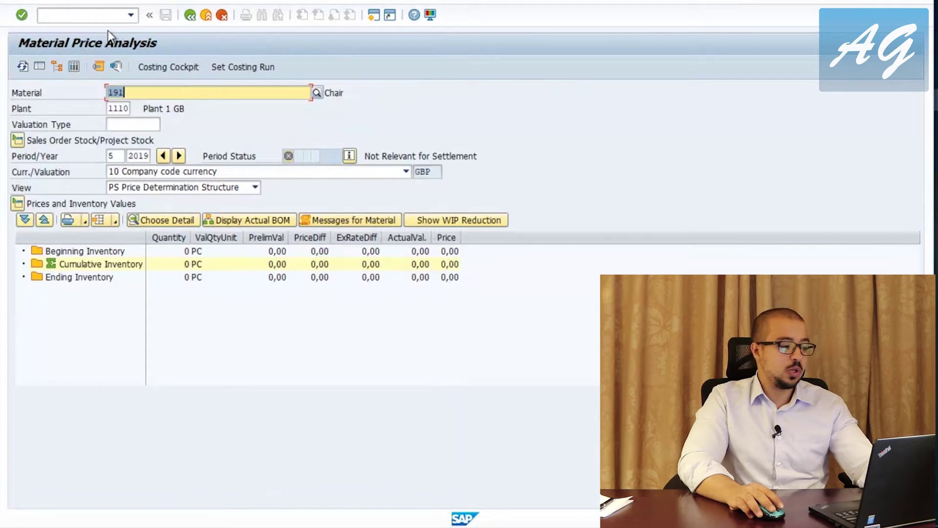
Step: Open purchase order creation (ME21N) in a new session, keeping the price analysis open
{"action": "left_click", "coordinate": [105, 16]}
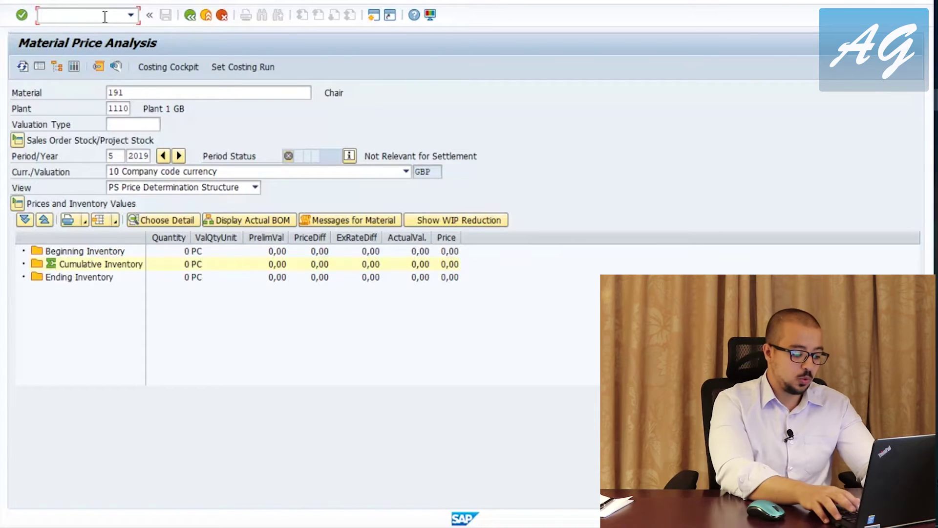
{"action": "type", "text": "/o"}
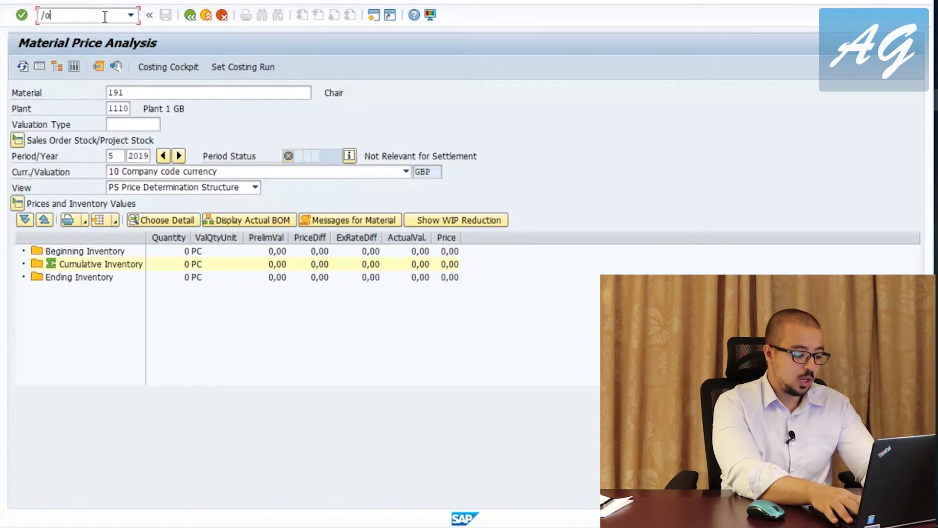
{"action": "type", "text": "me21n"}
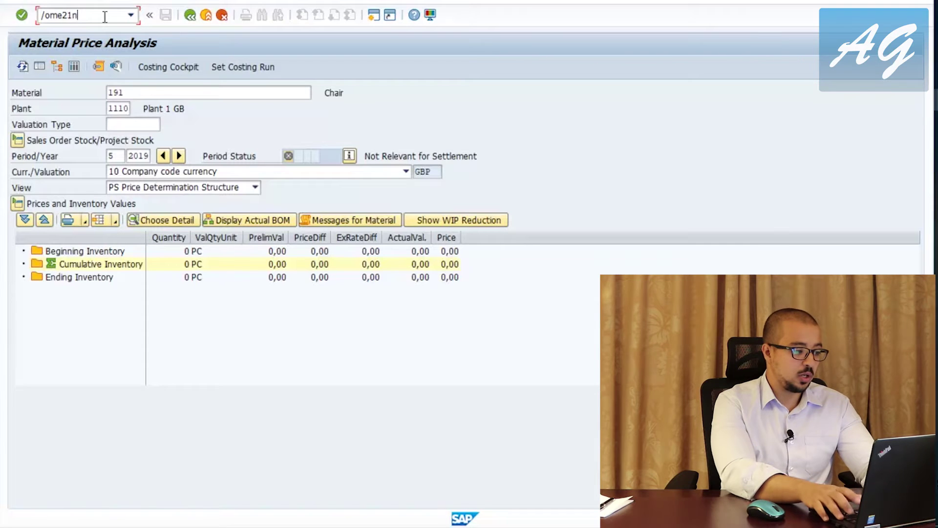
{"action": "key", "text": "Return"}
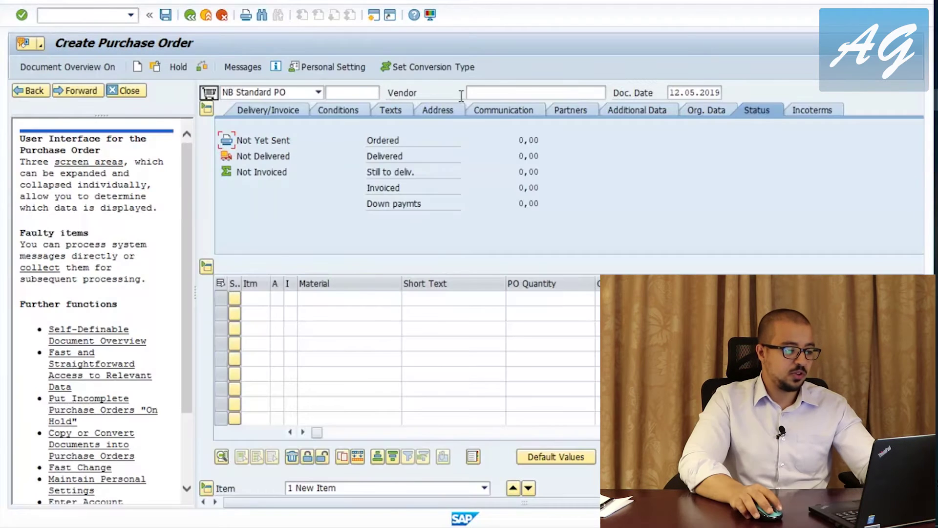
Step: Set the purchase order's vendor to Domestic UK Supplier 1
{"action": "left_click", "coordinate": [486, 93]}
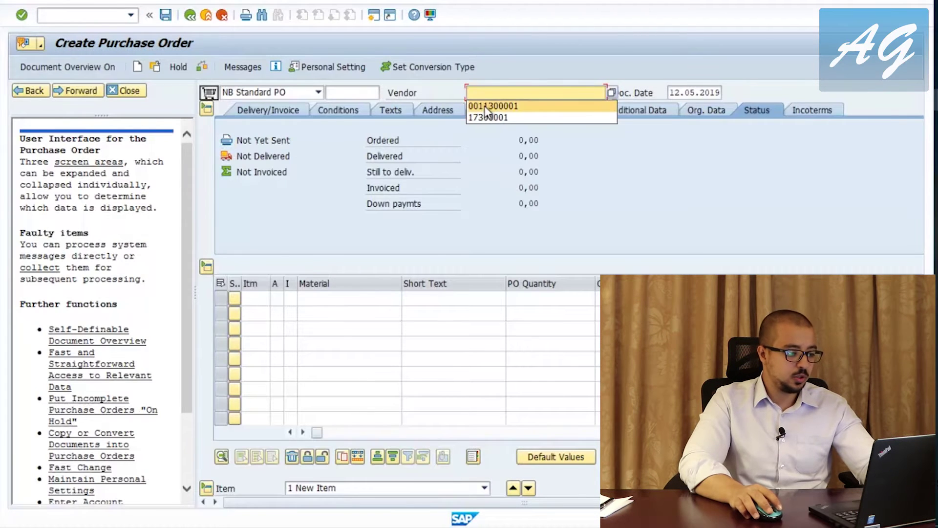
{"action": "left_click", "coordinate": [485, 106]}
{"action": "key", "text": "Return"}
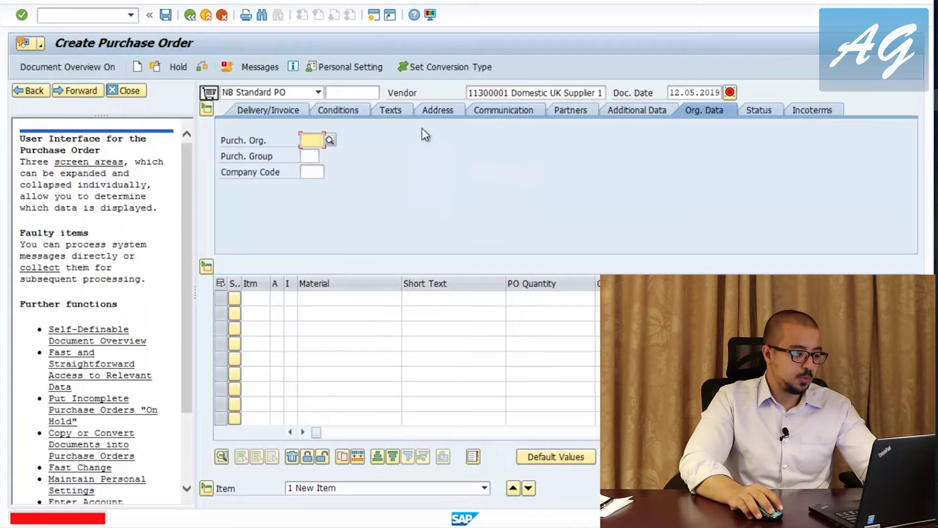
Step: Assign purchasing organization 1110, purchasing group 001 and company code 1110 to the purchase order
{"action": "left_click", "coordinate": [311, 140]}
{"action": "left_click", "coordinate": [311, 157]}
{"action": "left_click", "coordinate": [311, 140]}
{"action": "left_click", "coordinate": [314, 153]}
{"action": "left_click", "coordinate": [313, 156]}
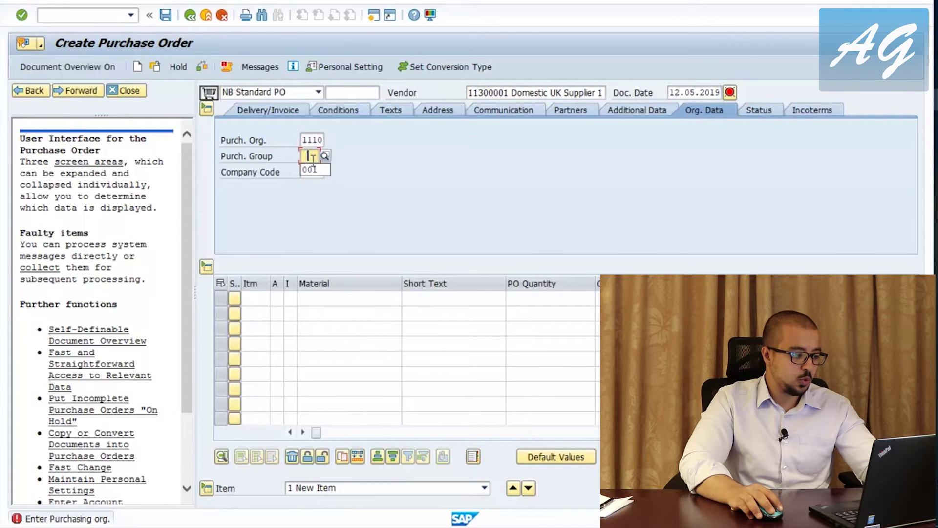
{"action": "left_click", "coordinate": [310, 171]}
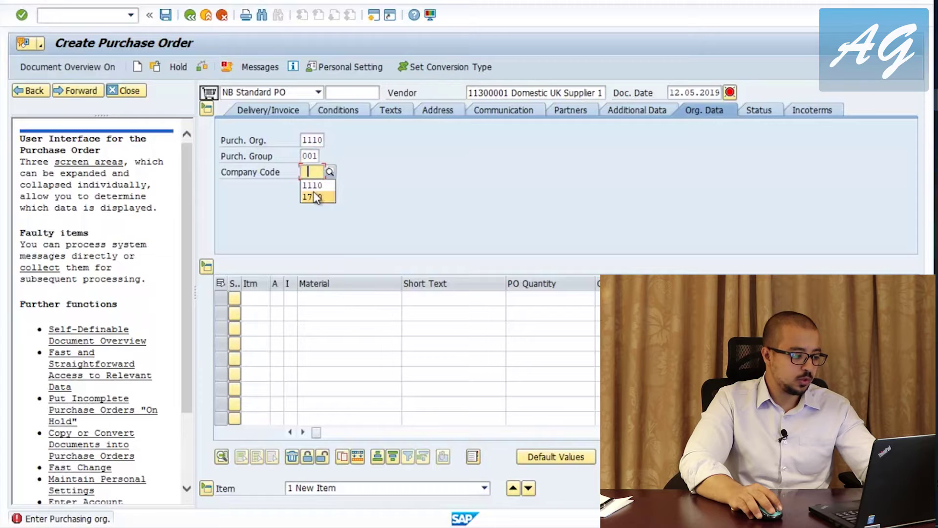
{"action": "left_click", "coordinate": [309, 189]}
{"action": "key", "text": "Return"}
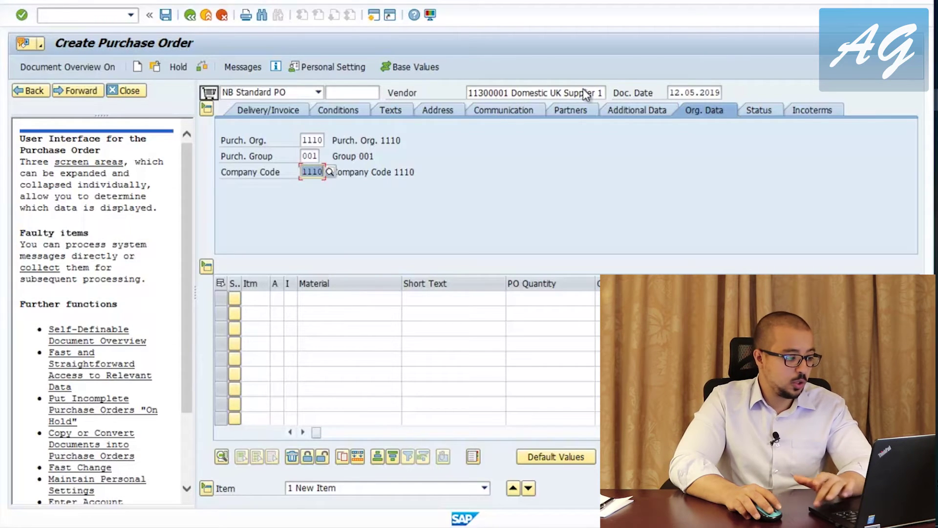
Step: Add material 191 as the first order item and assign it to plant 1110
{"action": "left_click", "coordinate": [383, 297]}
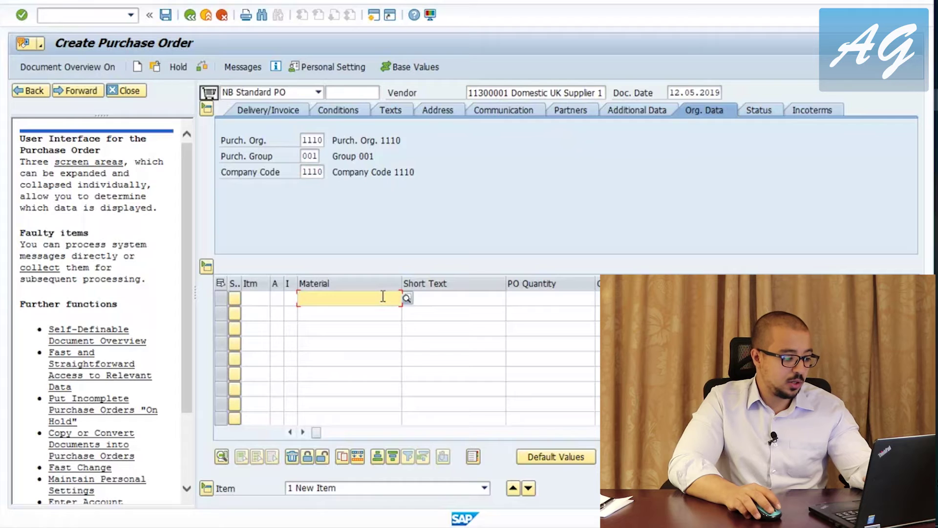
{"action": "left_click", "coordinate": [363, 321]}
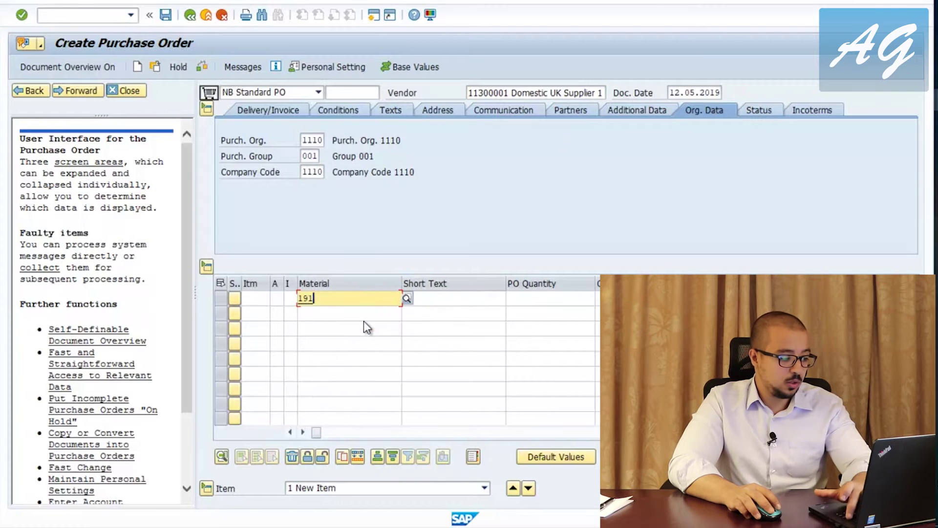
{"action": "key", "text": "Return"}
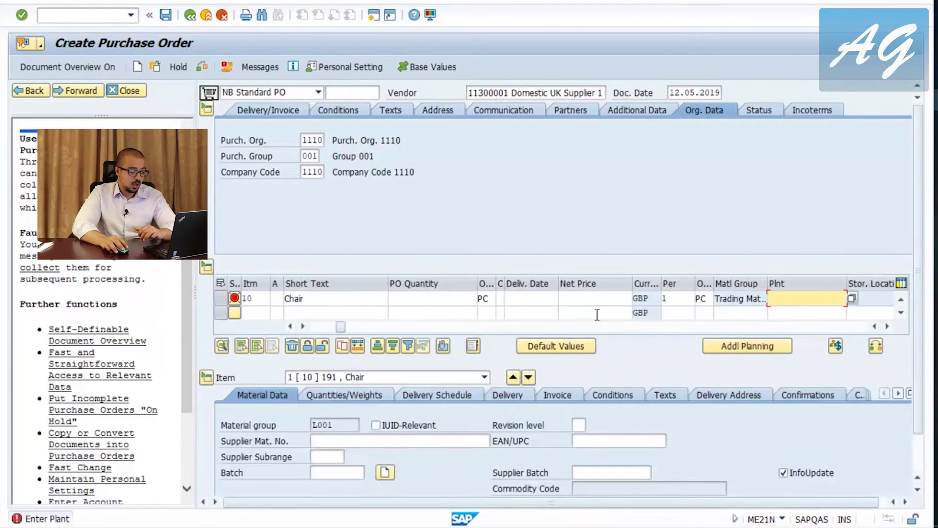
{"action": "type", "text": "111"}
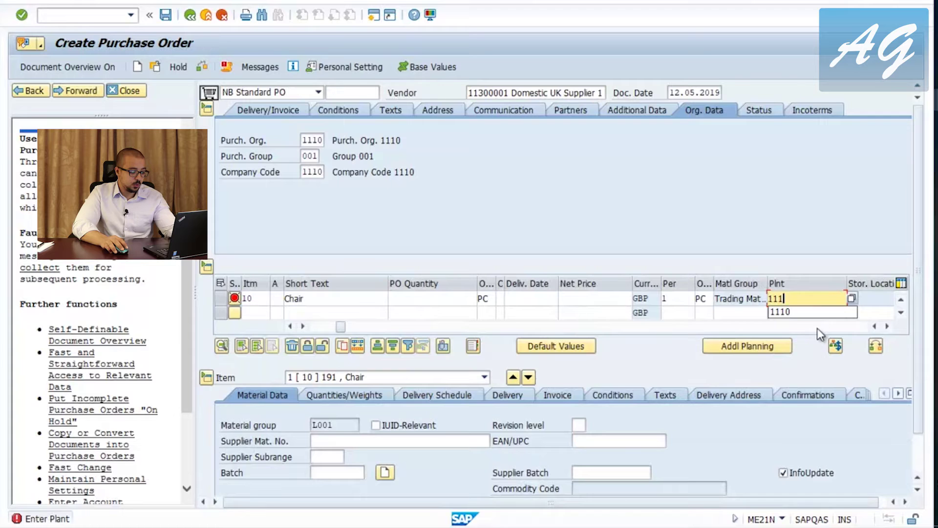
{"action": "left_click", "coordinate": [808, 311]}
{"action": "key", "text": "Return"}
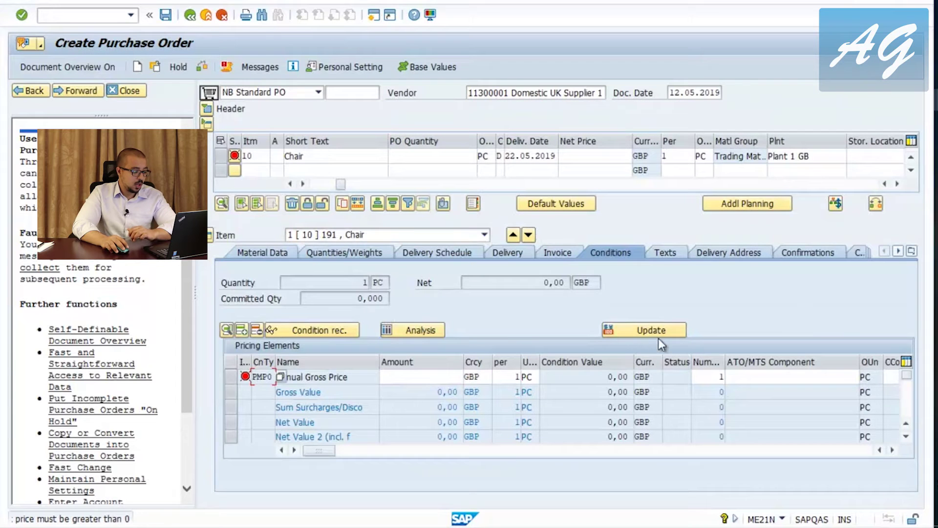
Step: Set the chair item's manual gross price to 8 GBP and its order quantity to 100 pieces
{"action": "left_click", "coordinate": [427, 380]}
{"action": "type", "text": "8"}
{"action": "key", "text": "Return"}
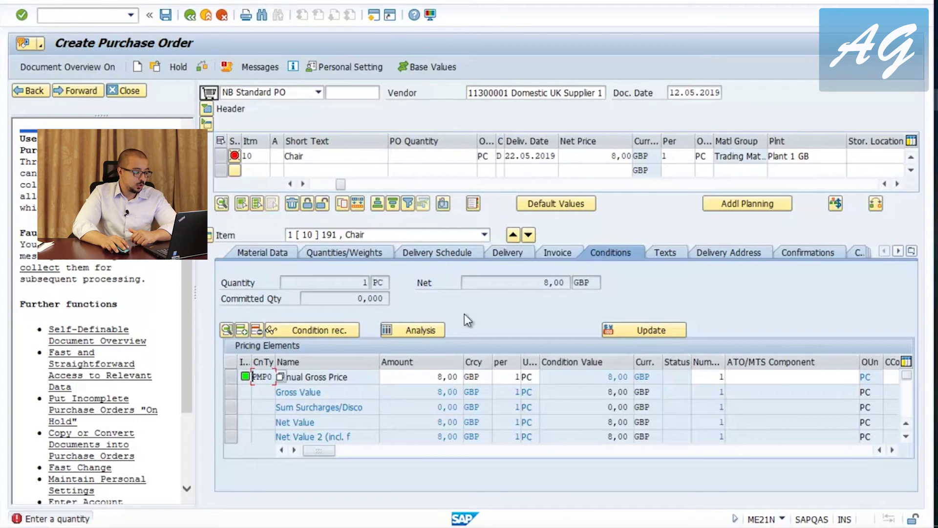
{"action": "left_click", "coordinate": [435, 157]}
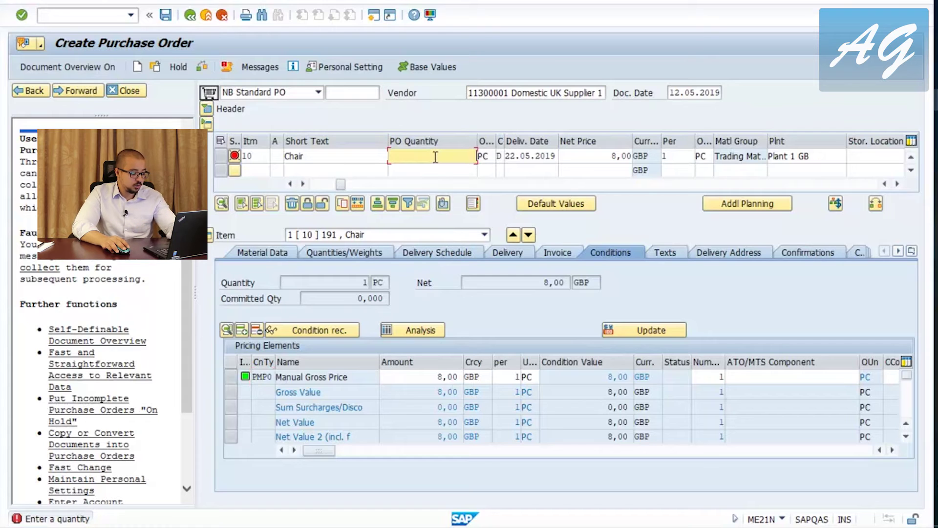
{"action": "type", "text": "00"}
{"action": "key", "text": "Return"}
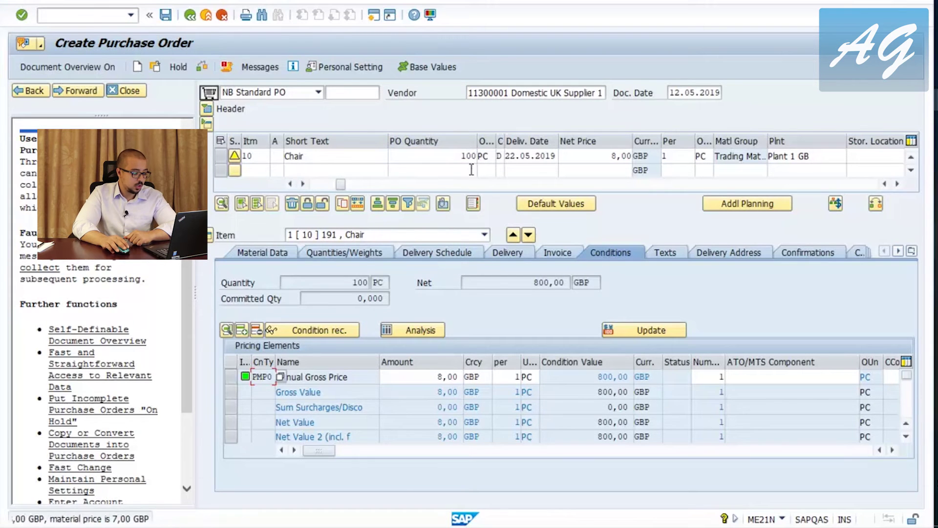
Step: Add the Freight/Value 1 (FVA1) condition type in the first empty row of the chair item's pricing elements
{"action": "left_click", "coordinate": [907, 436]}
{"action": "left_click", "coordinate": [907, 436]}
{"action": "left_click", "coordinate": [907, 436]}
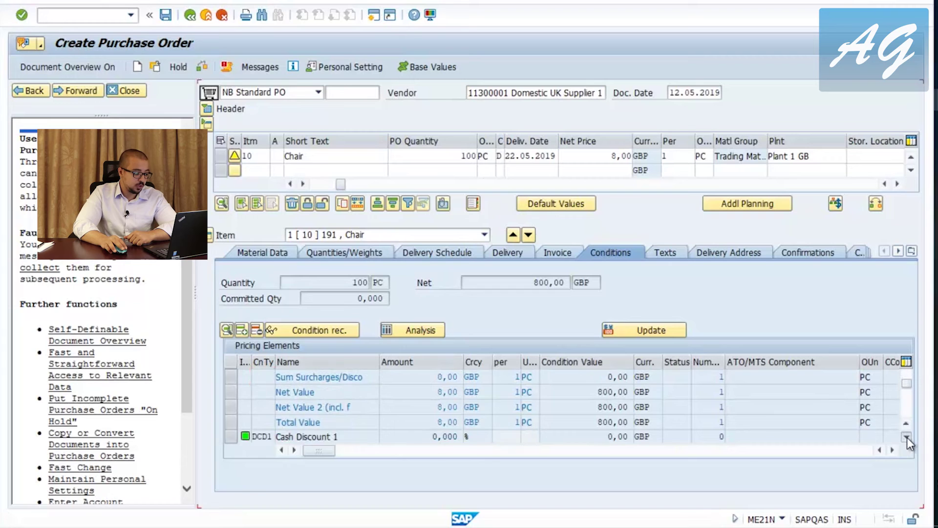
{"action": "left_click", "coordinate": [907, 436]}
{"action": "left_click", "coordinate": [907, 436]}
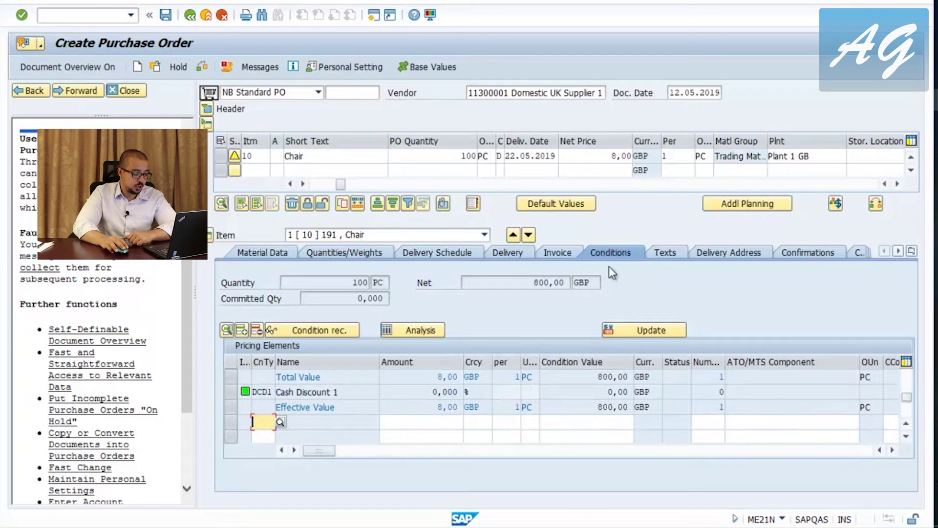
{"action": "left_click", "coordinate": [284, 428]}
{"action": "left_click", "coordinate": [260, 423]}
{"action": "key", "text": "F4"}
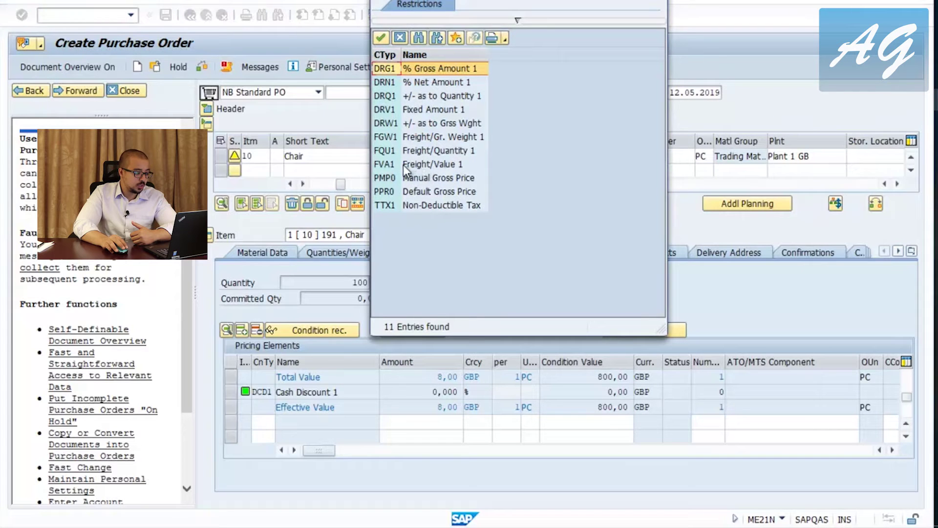
{"action": "left_click", "coordinate": [420, 165]}
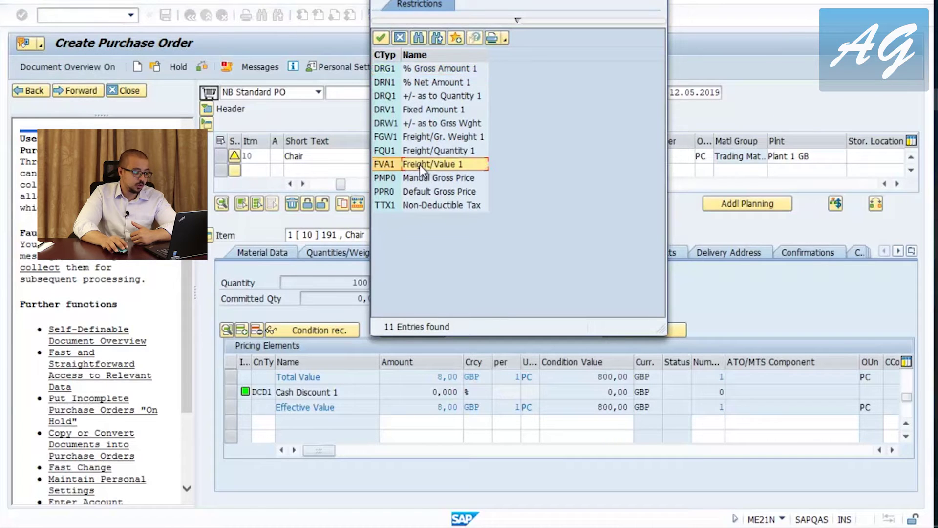
{"action": "double_click", "coordinate": [420, 165]}
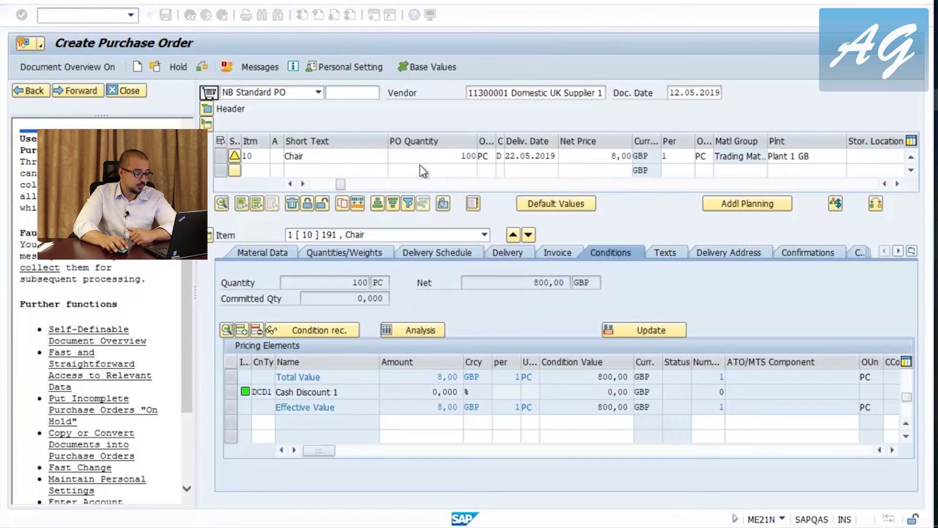
Step: Set the FVA1 freight amount to 100 and save the purchase order
{"action": "left_click", "coordinate": [432, 420]}
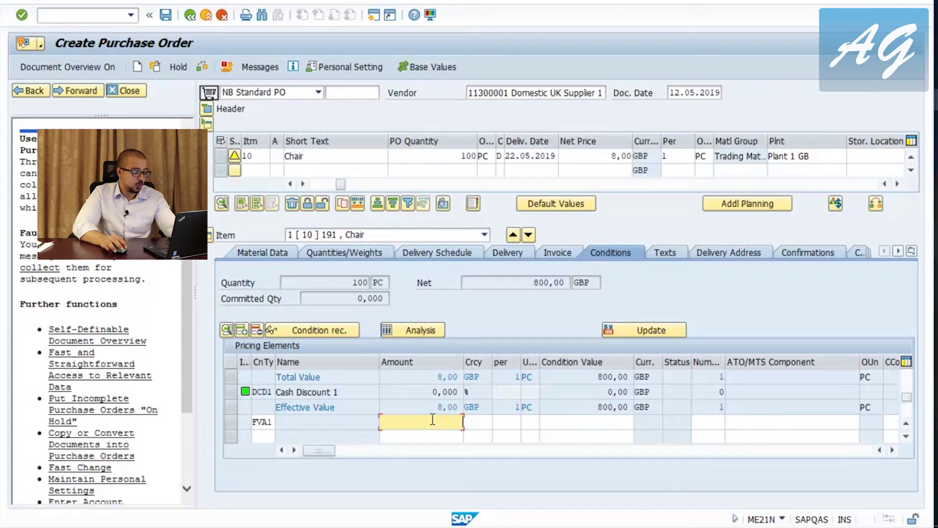
{"action": "type", "text": "100"}
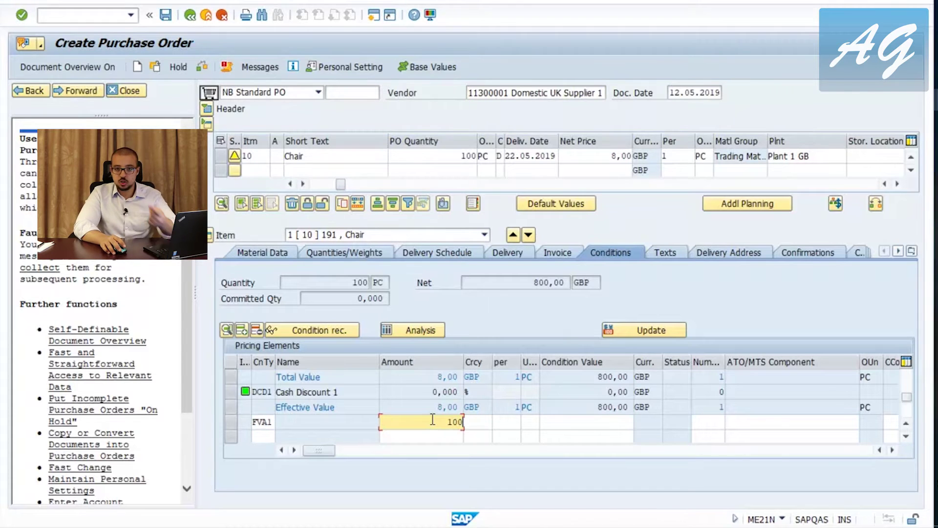
{"action": "key", "text": "Return"}
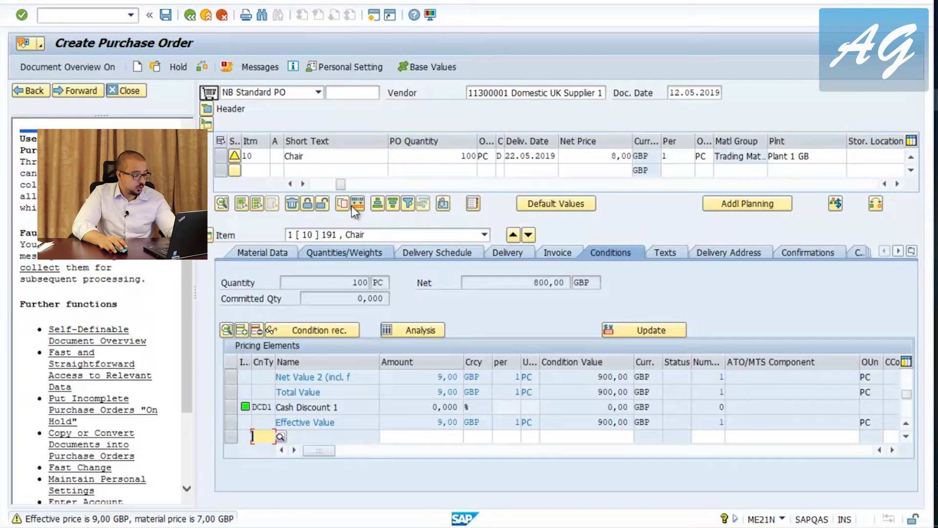
{"action": "key", "text": "ctrl+s"}
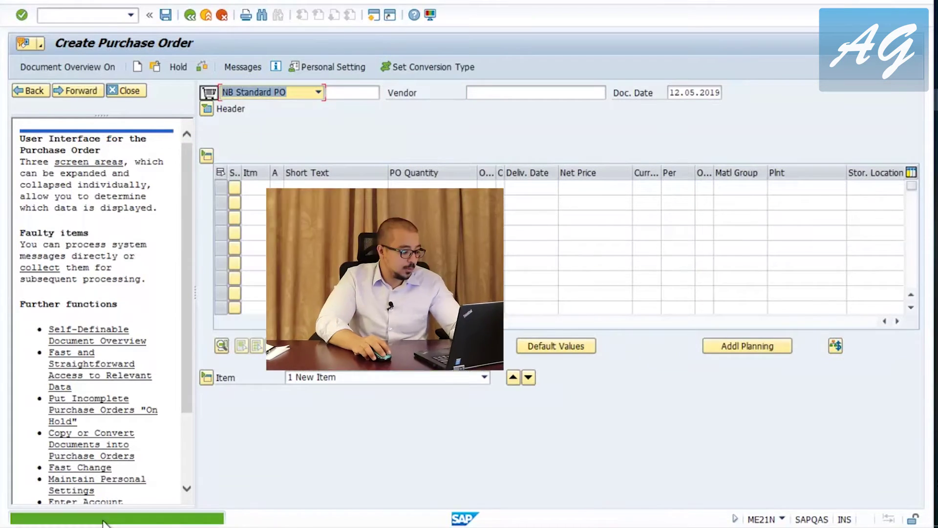
Step: Display the details of the purchase order's save message and copy the new purchase order number
{"action": "left_click", "coordinate": [153, 515]}
{"action": "left_click", "coordinate": [395, 188]}
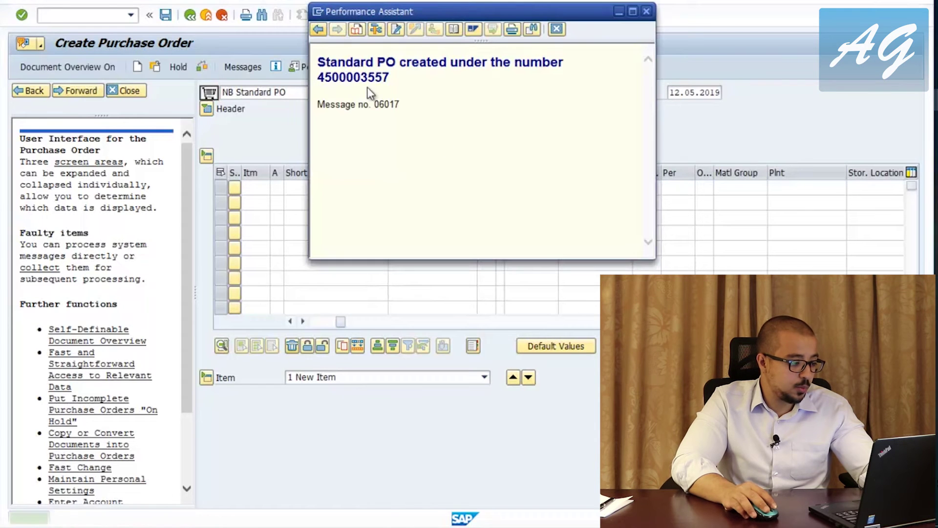
{"action": "double_click", "coordinate": [361, 78]}
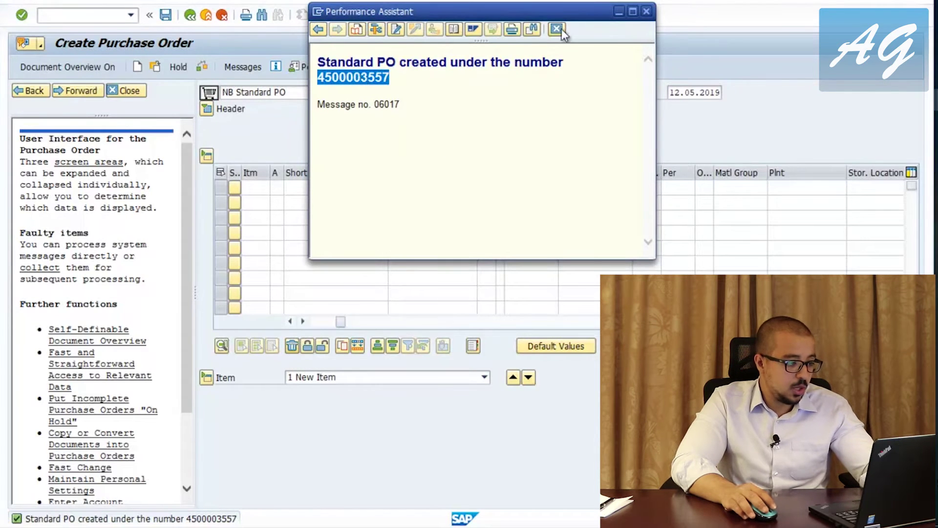
{"action": "left_click", "coordinate": [647, 10]}
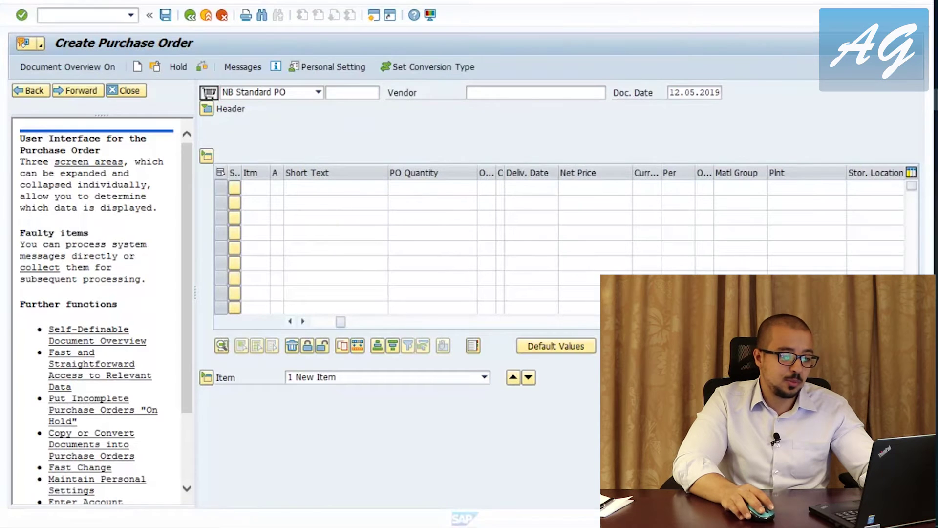
Step: Switch to the Material Price Analysis session, set the period to 4/2019 and refresh material 191's data
{"action": "left_click", "coordinate": [831, 183]}
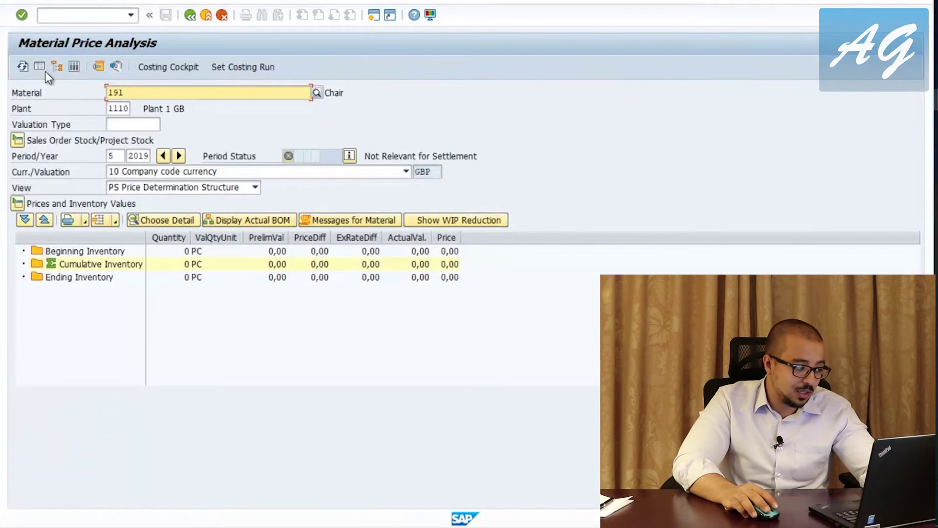
{"action": "left_click", "coordinate": [165, 157]}
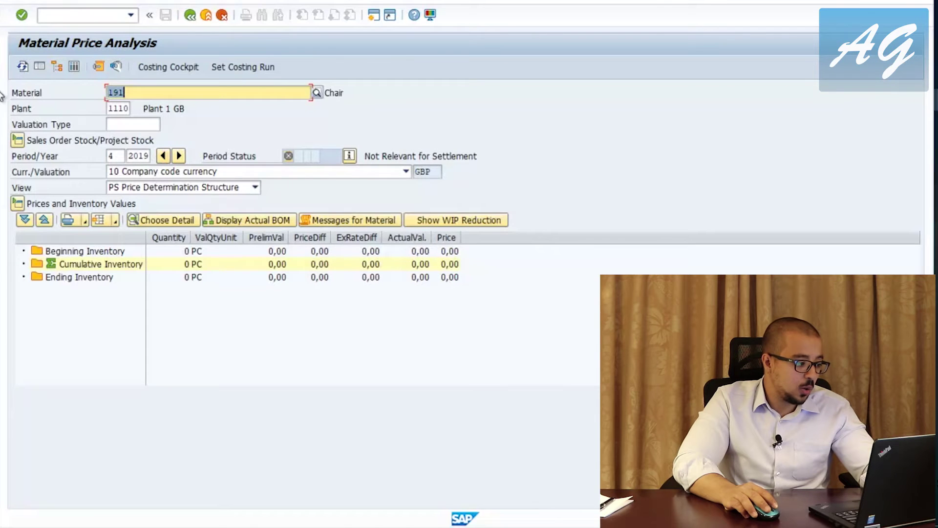
{"action": "left_click", "coordinate": [22, 66]}
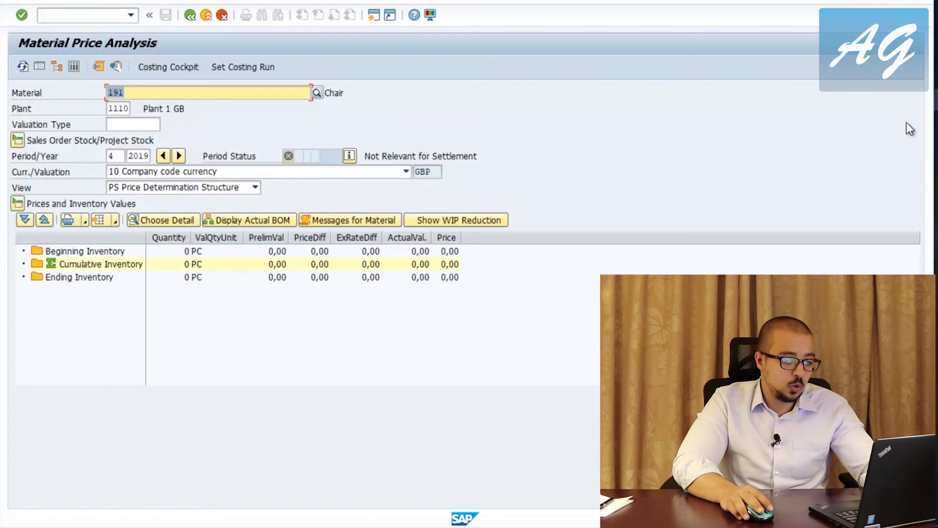
Step: Return to the purchase order session, start transaction MIGO and load the newly created purchase order for goods receipt
{"action": "mouse_move", "coordinate": [907, 128]}
{"action": "left_click", "coordinate": [850, 244]}
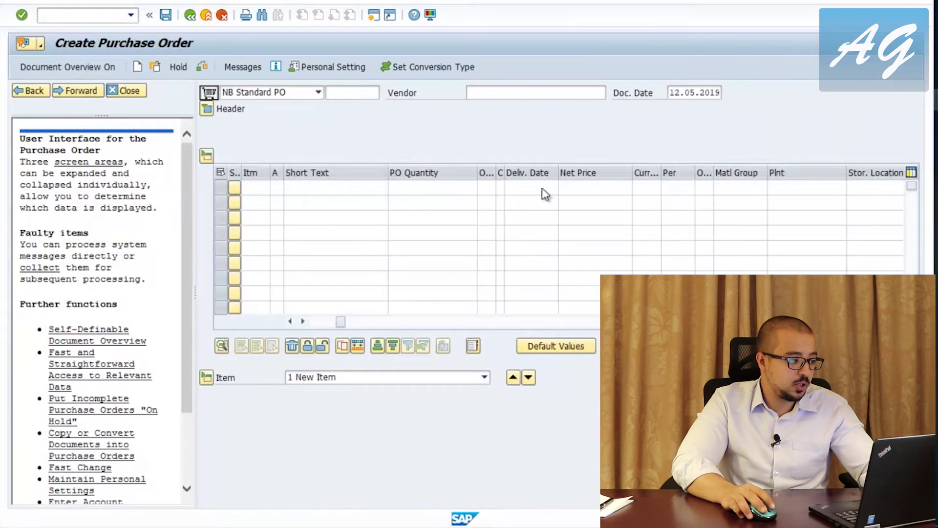
{"action": "left_click", "coordinate": [76, 16]}
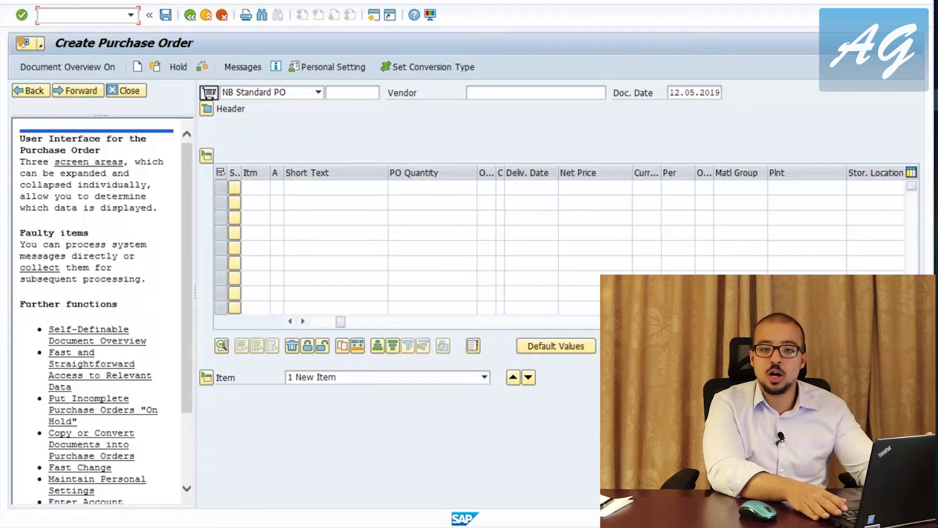
{"action": "type", "text": "/n"}
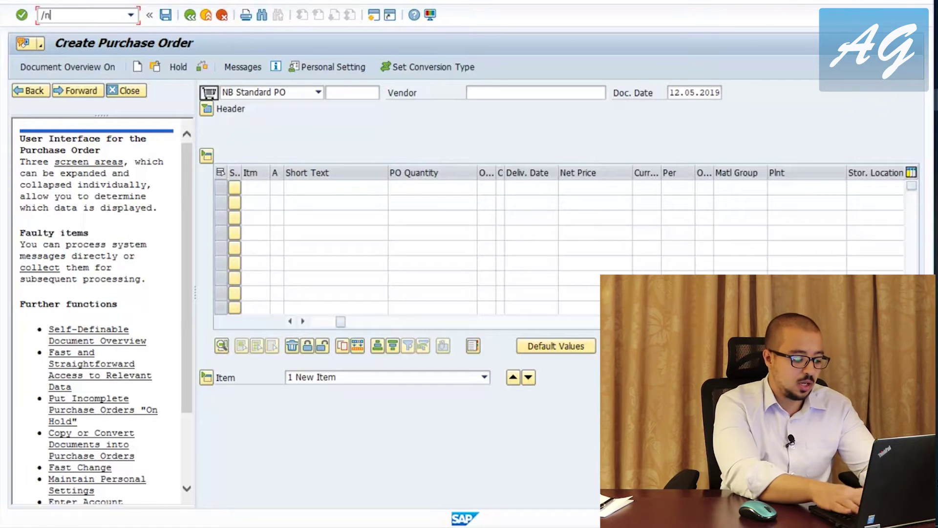
{"action": "type", "text": "migo"}
{"action": "key", "text": "Return"}
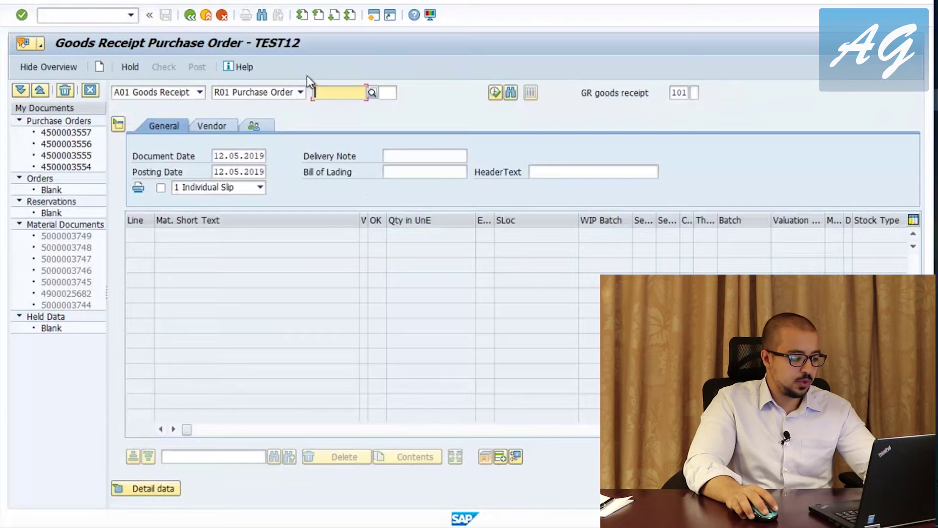
{"action": "type", "text": "4500003557"}
{"action": "key", "text": "Return"}
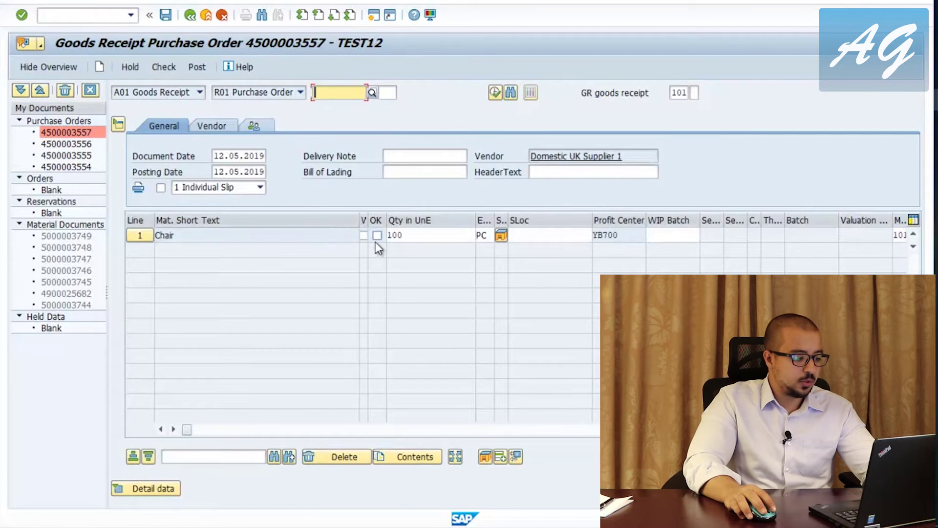
Step: Mark the chair line as OK and set the goods receipt's posting date to 12.04.2019
{"action": "left_click", "coordinate": [377, 236]}
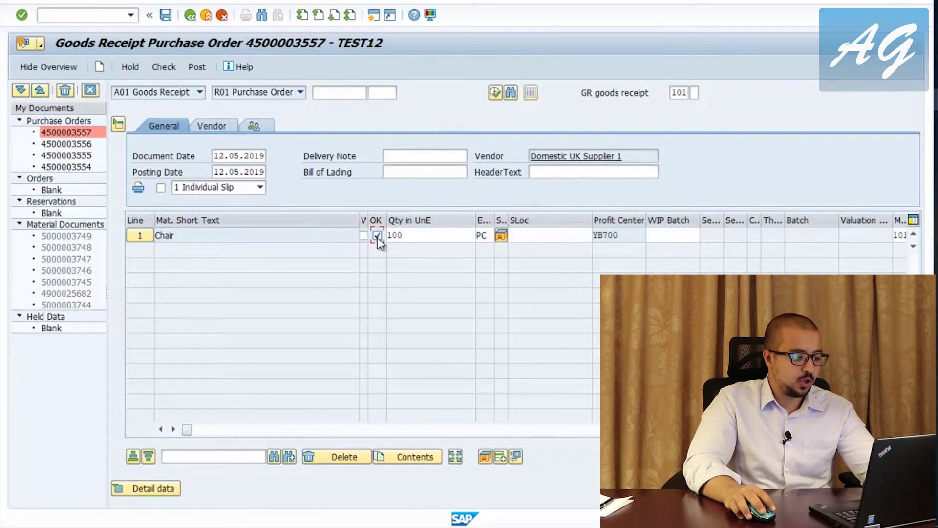
{"action": "left_click", "coordinate": [239, 173]}
{"action": "key", "text": "BackSpace"}
{"action": "type", "text": "4"}
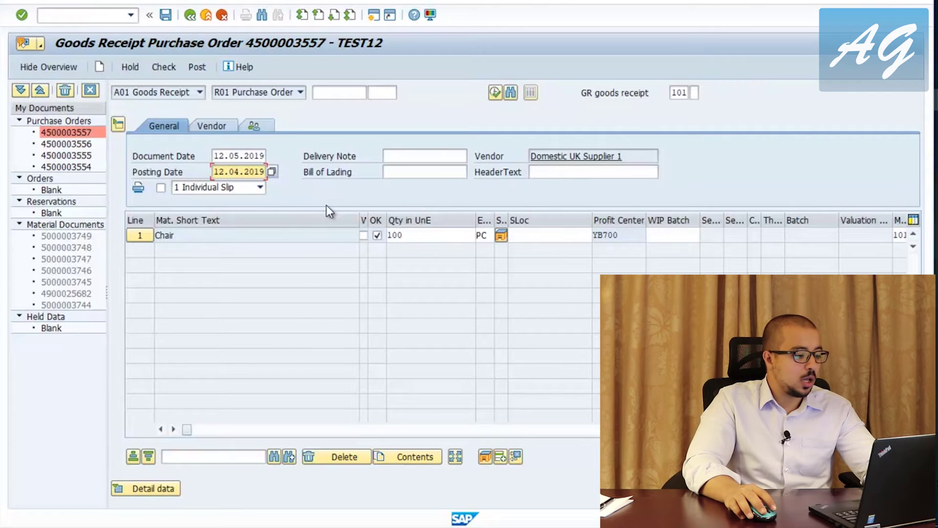
Step: Enter storage location 111A for the chair line and check the goods receipt for errors
{"action": "left_click", "coordinate": [527, 236]}
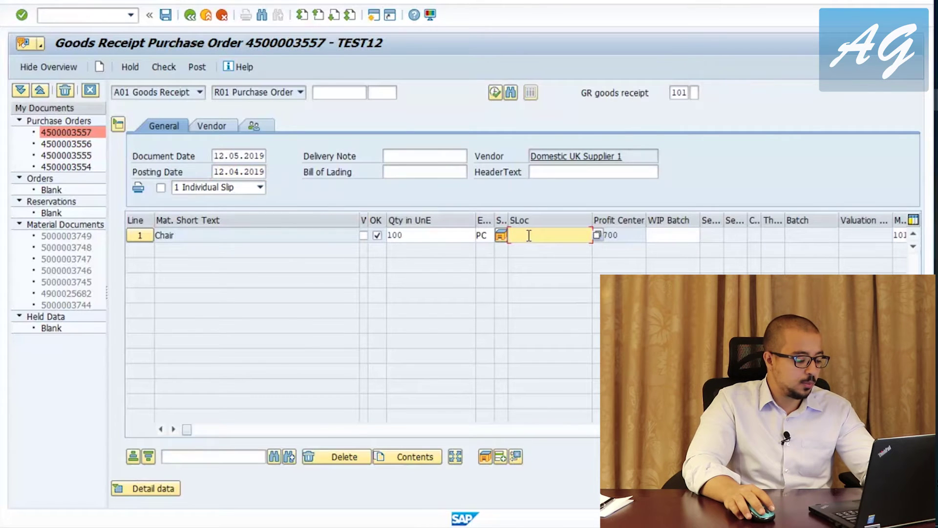
{"action": "type", "text": "1"}
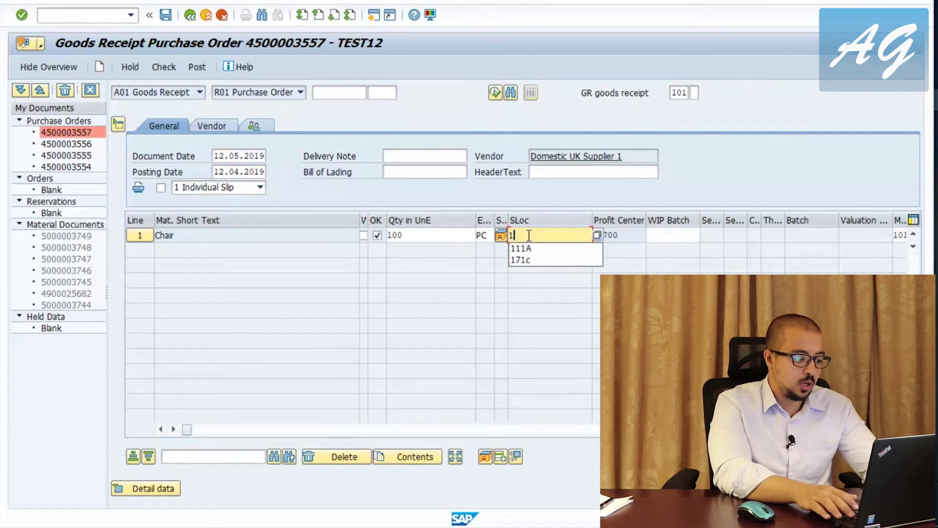
{"action": "type", "text": "11A"}
{"action": "key", "text": "Return"}
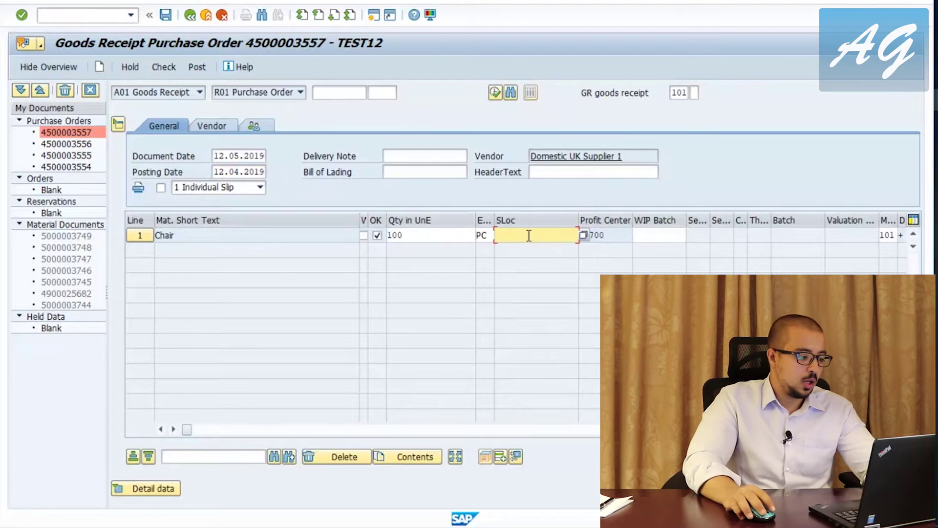
{"action": "left_click", "coordinate": [164, 66]}
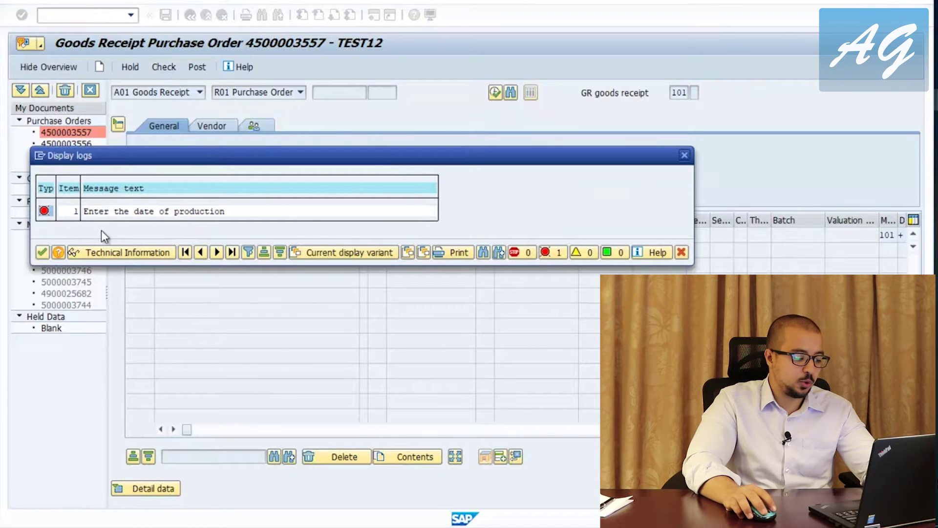
{"action": "left_click", "coordinate": [42, 252]}
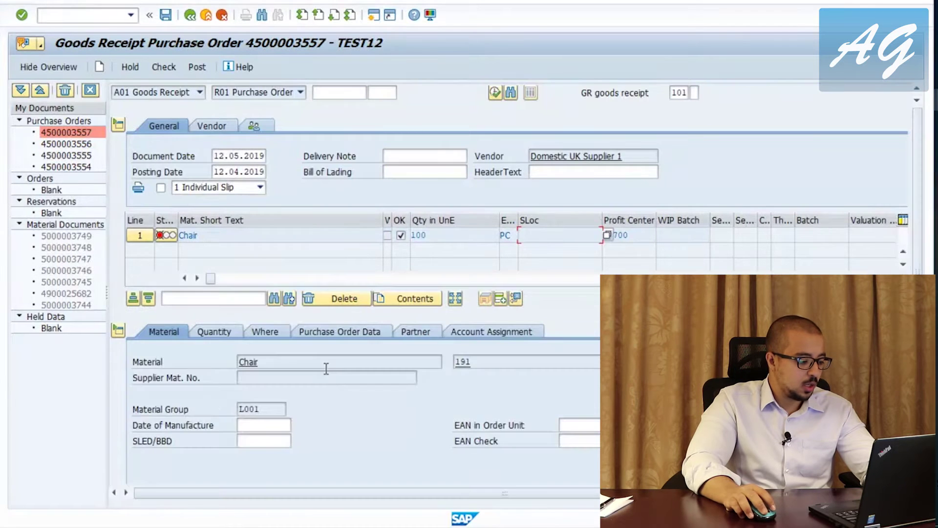
Step: Set the chair's date of manufacture to 10.04.2019, then check and post the goods receipt
{"action": "left_click", "coordinate": [257, 427]}
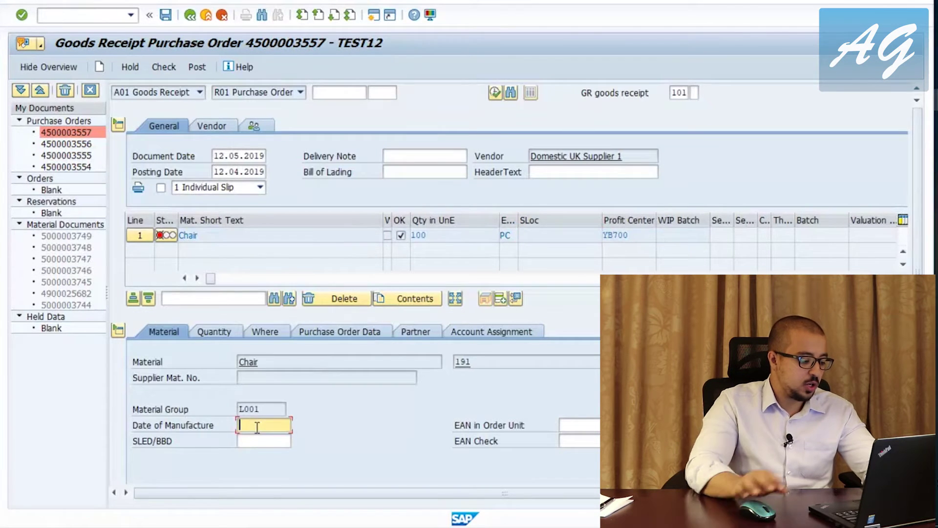
{"action": "type", "text": "10"}
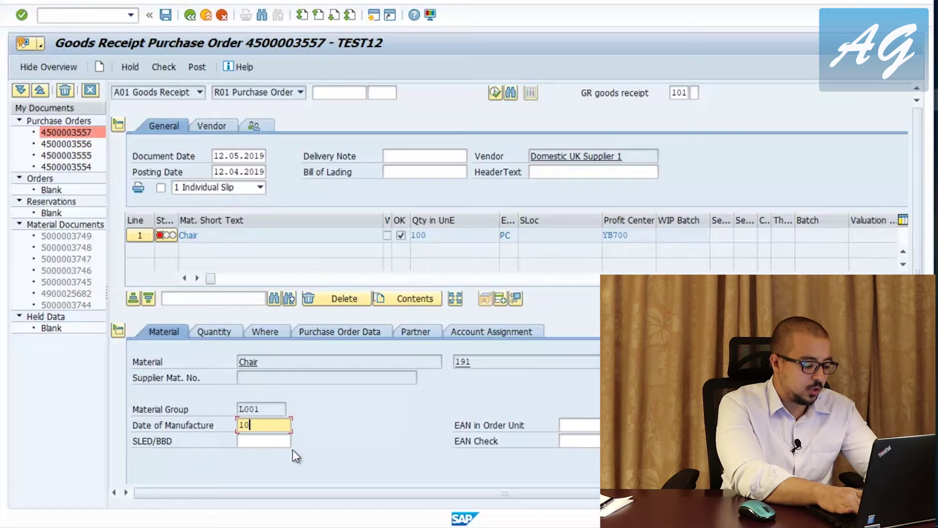
{"action": "type", "text": ".05.2019"}
{"action": "key", "text": "Return"}
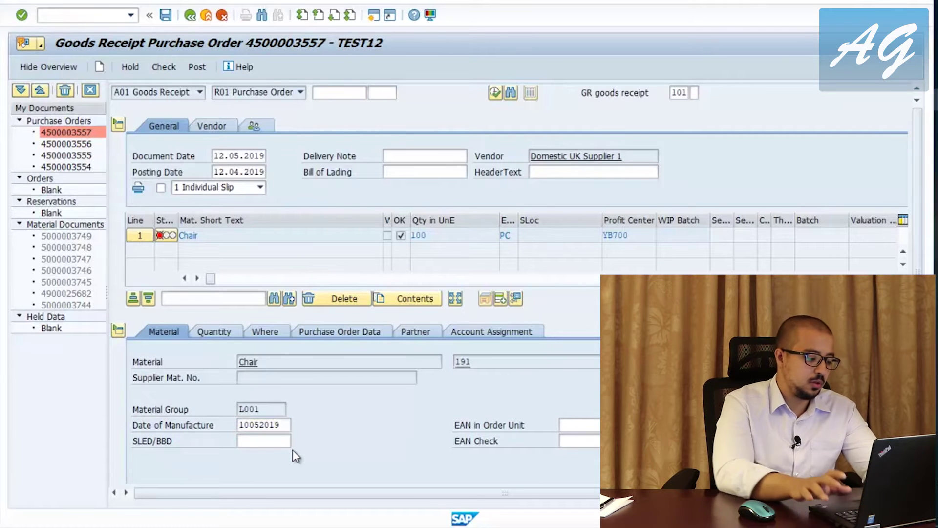
{"action": "left_click", "coordinate": [259, 425]}
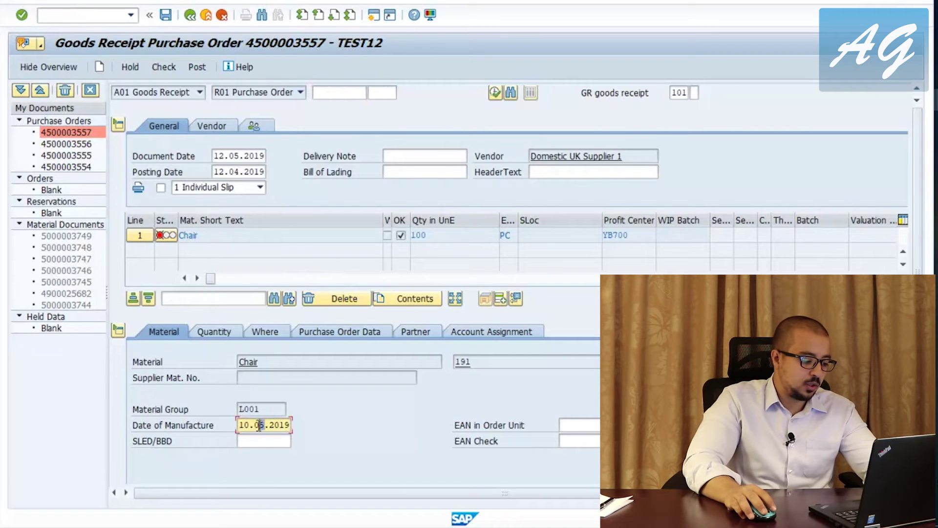
{"action": "key", "text": "Delete"}
{"action": "type", "text": "4"}
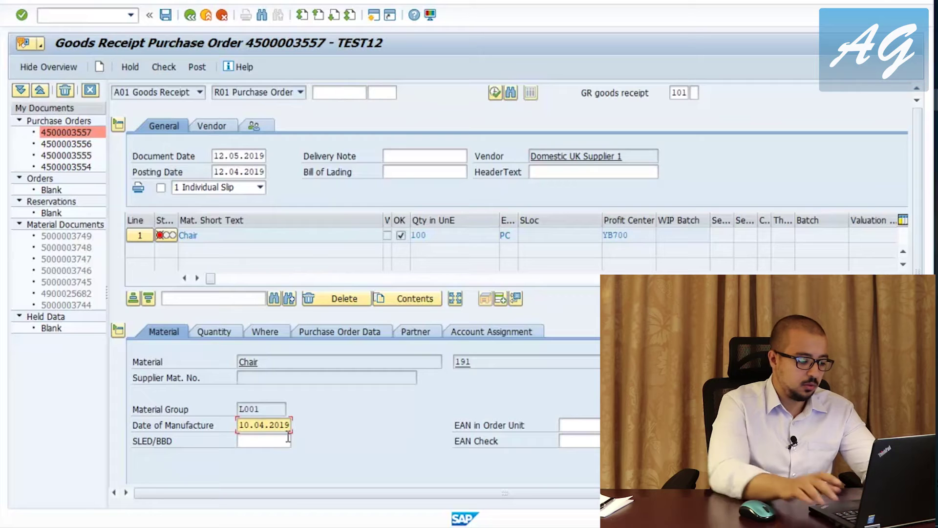
{"action": "key", "text": "Return"}
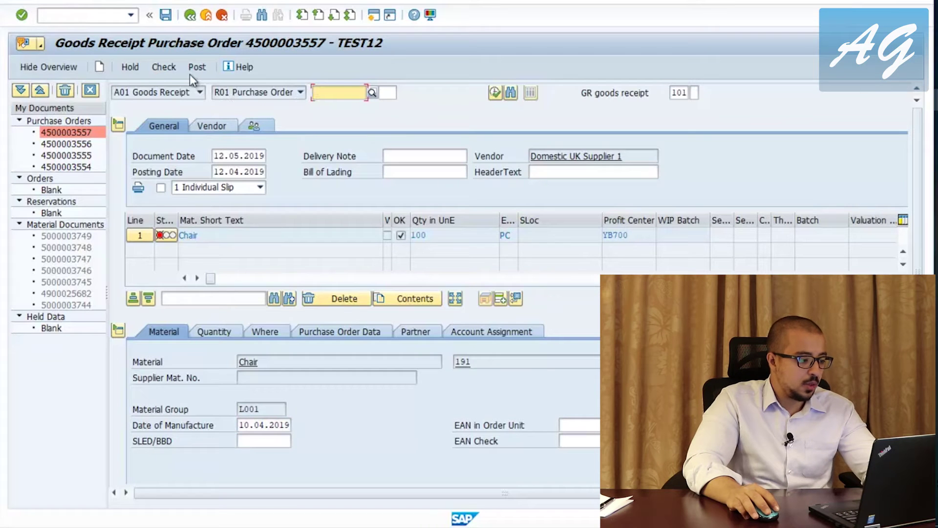
{"action": "left_click", "coordinate": [164, 70]}
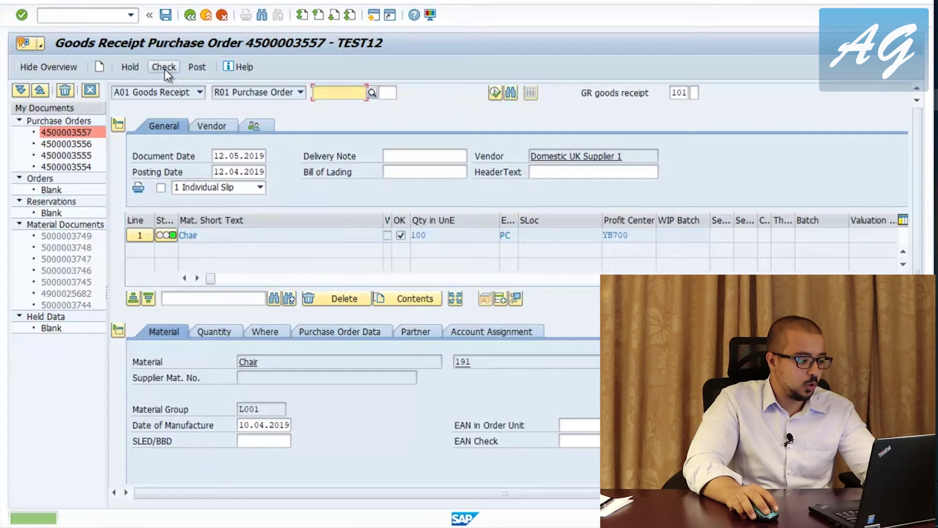
{"action": "left_click", "coordinate": [194, 66]}
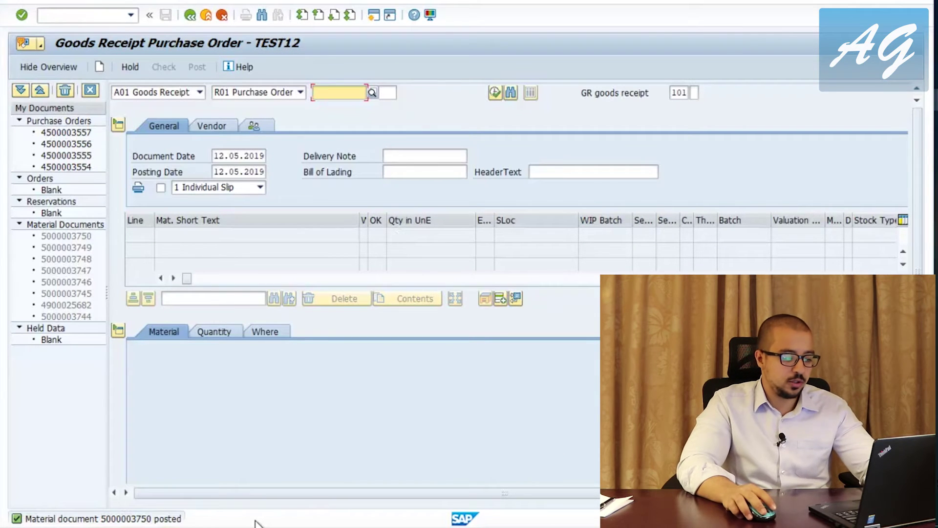
Step: Switch back to the Material Price Analysis session and refresh material 191's figures for period 4/2019
{"action": "left_click", "coordinate": [936, 111]}
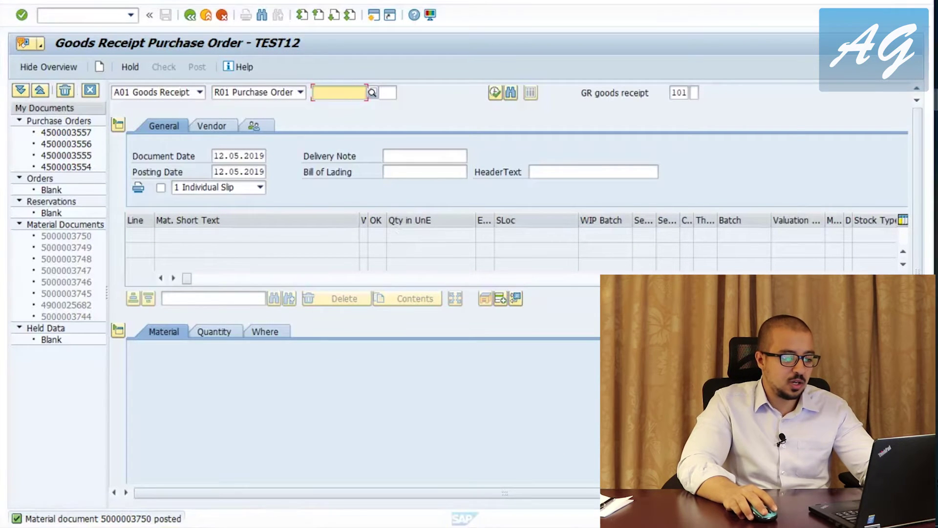
{"action": "left_click", "coordinate": [849, 185]}
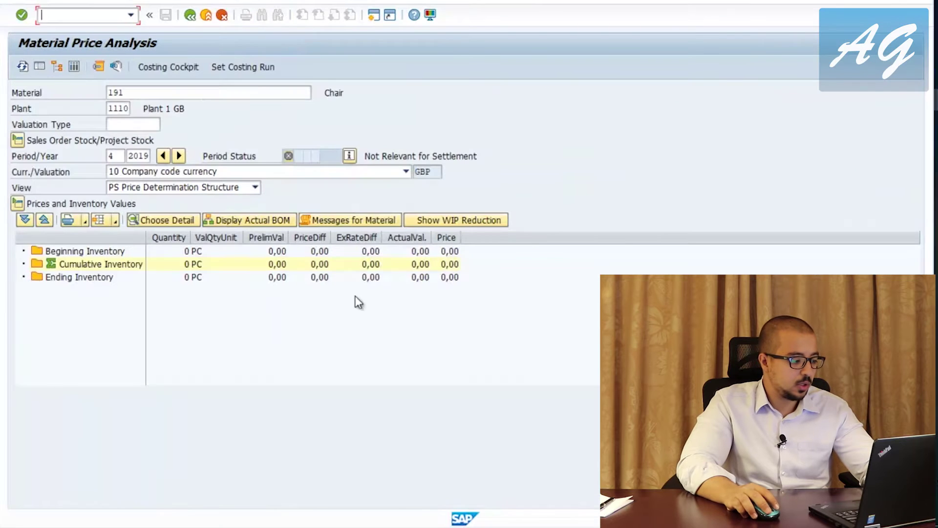
{"action": "left_click", "coordinate": [23, 65]}
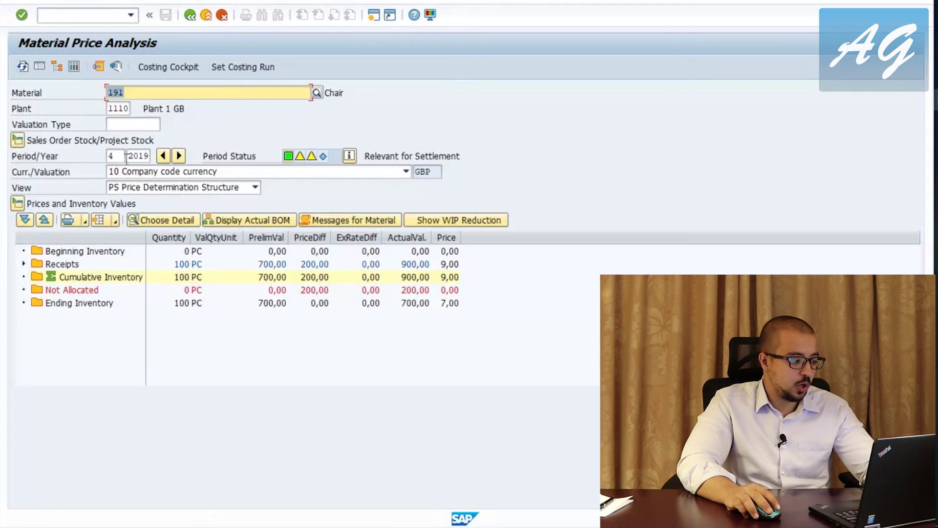
{"action": "left_click", "coordinate": [118, 157]}
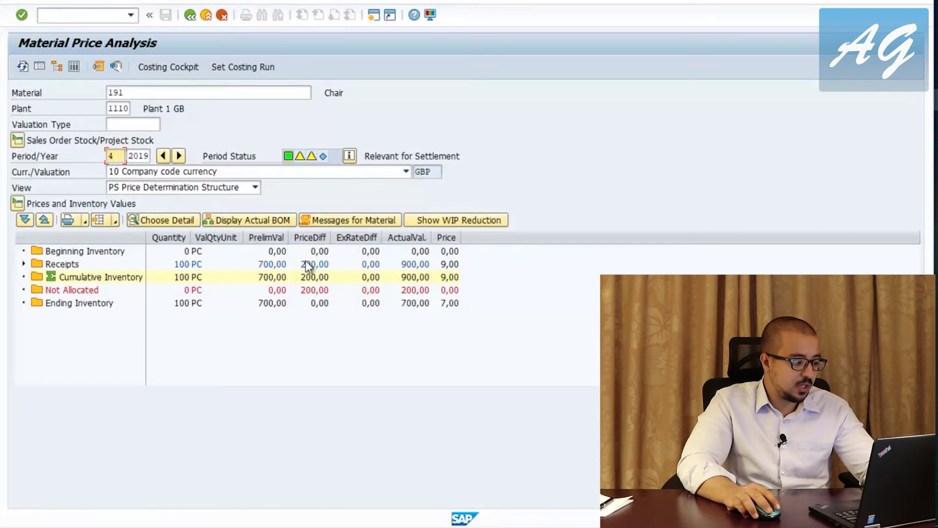
Step: Expand the receipts down to the purchase order's goods receipt and examine its price difference and actual value
{"action": "left_click", "coordinate": [24, 264]}
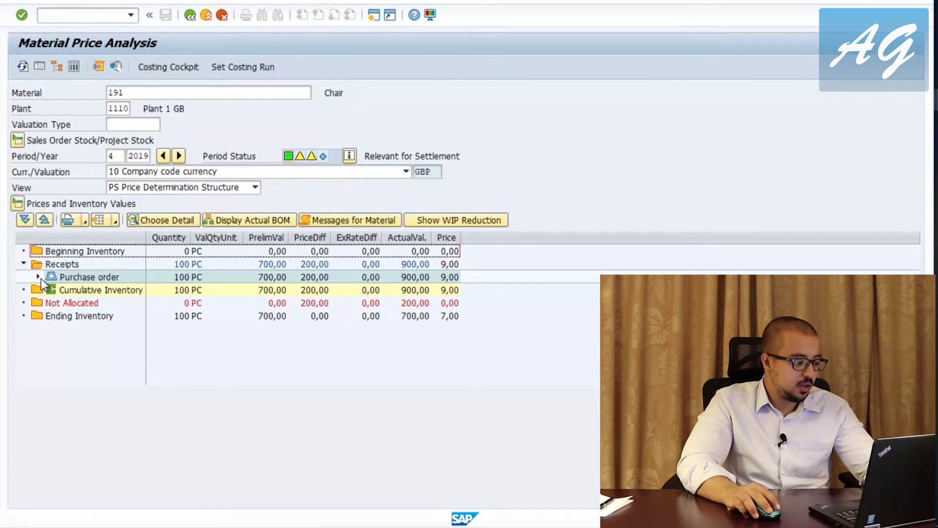
{"action": "left_click", "coordinate": [38, 277]}
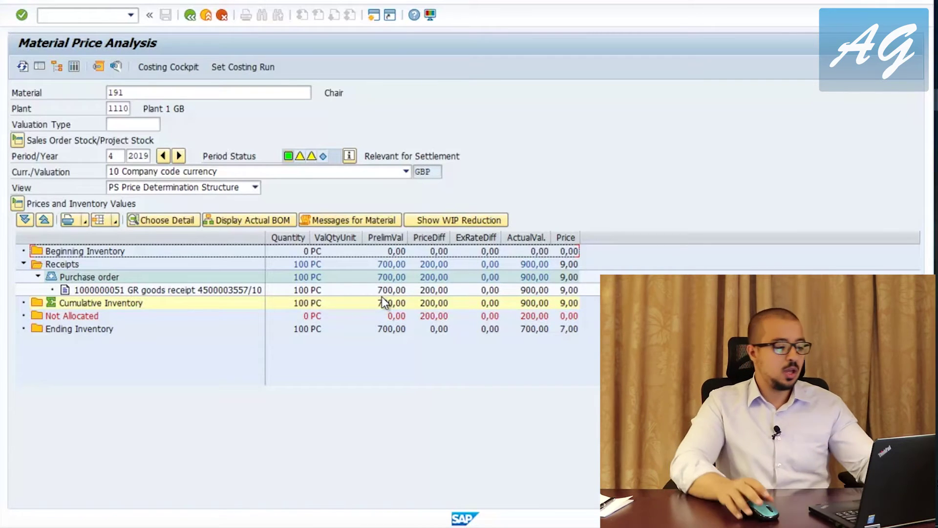
{"action": "left_click", "coordinate": [427, 290]}
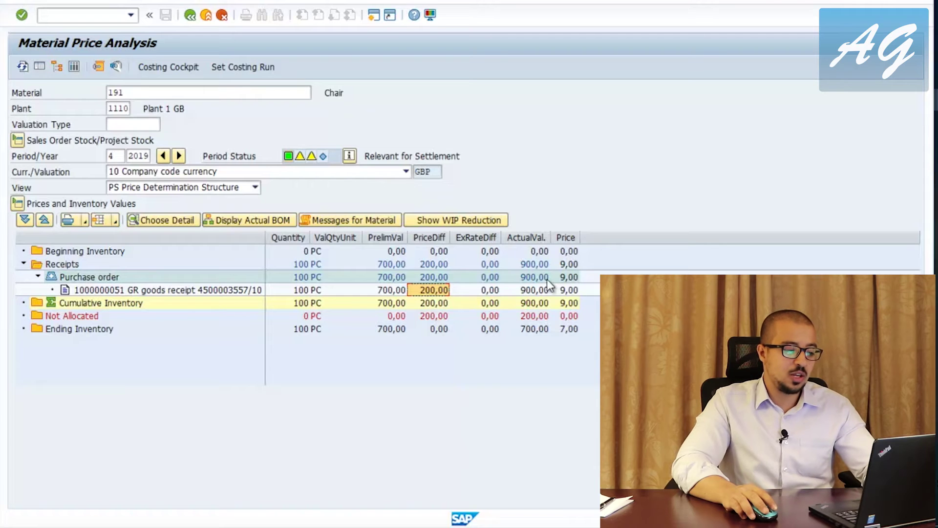
{"action": "left_click", "coordinate": [534, 292]}
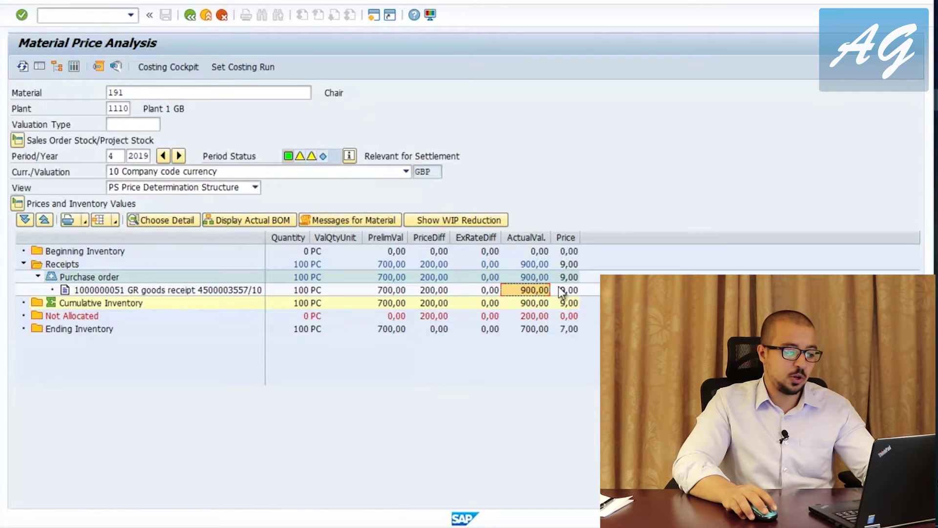
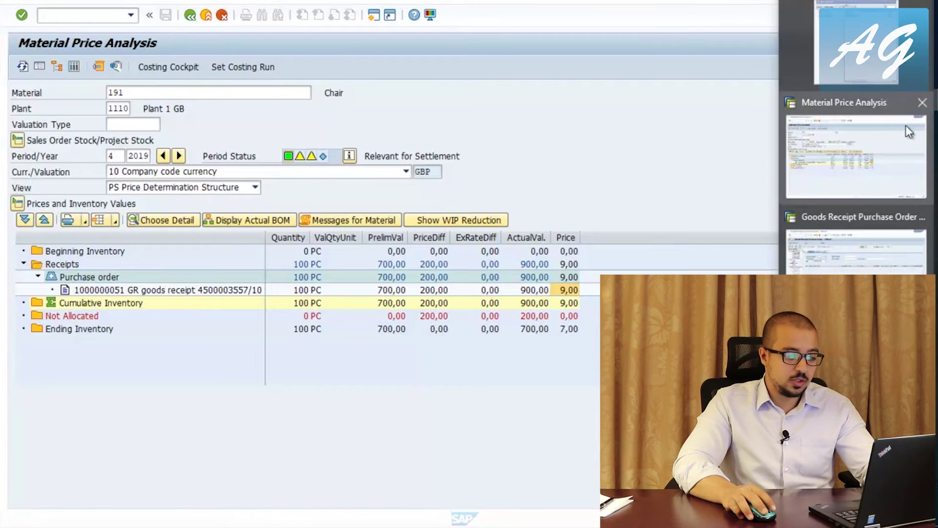
Step: In the Goods Receipt Purchase Order session, display the posted material document and open the second accounting document among its FI documents
{"action": "left_click", "coordinate": [858, 307]}
{"action": "left_click", "coordinate": [204, 98]}
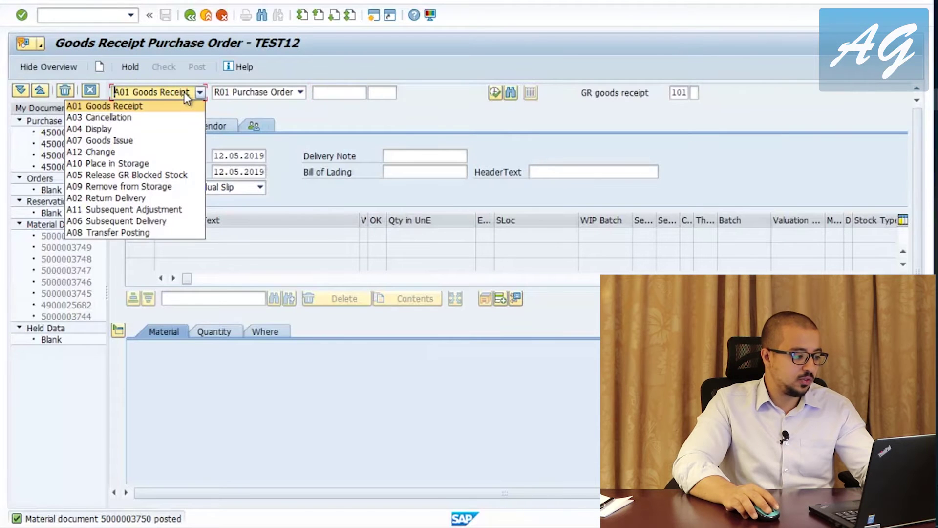
{"action": "left_click", "coordinate": [161, 128]}
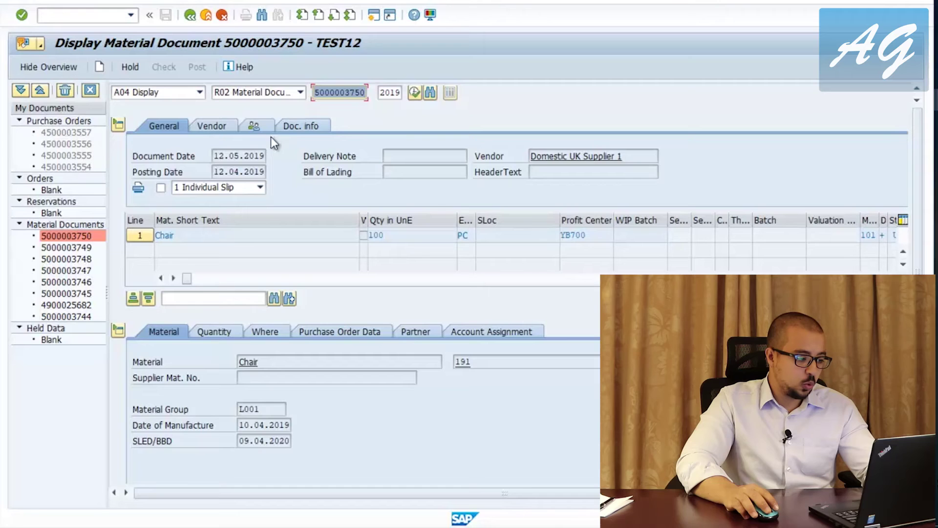
{"action": "left_click", "coordinate": [294, 126]}
{"action": "left_click", "coordinate": [518, 157]}
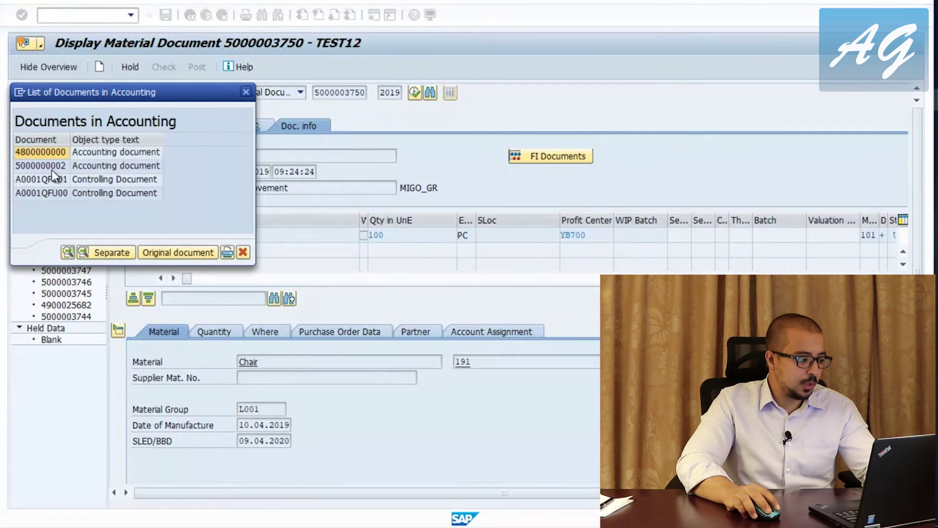
{"action": "double_click", "coordinate": [44, 168]}
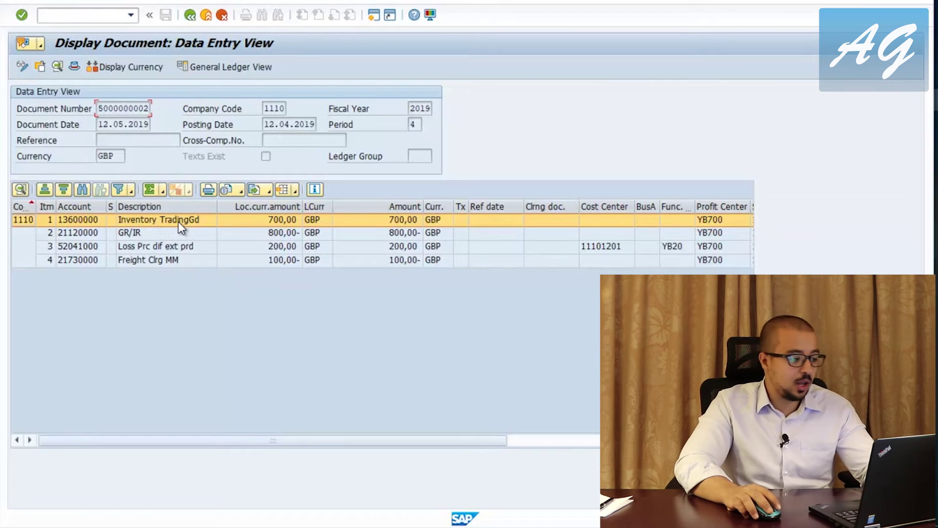
Step: Examine the accounting document's inventory, GR/IR, freight clearing and price difference lines and their amounts
{"action": "left_click", "coordinate": [268, 224]}
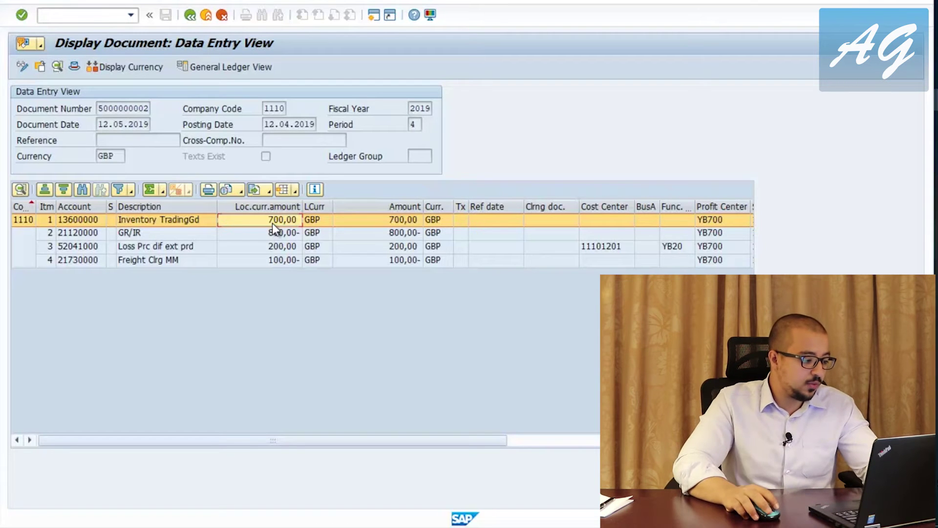
{"action": "left_click", "coordinate": [190, 234]}
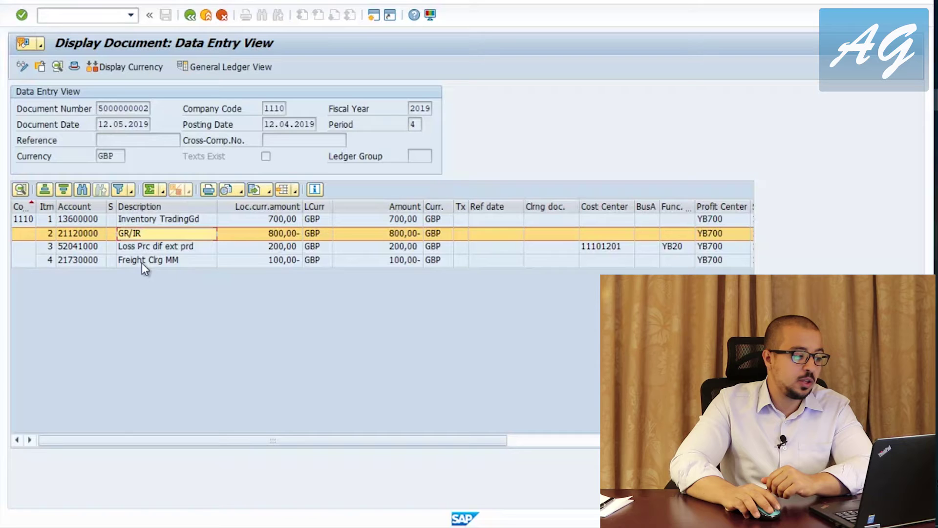
{"action": "left_click", "coordinate": [168, 261]}
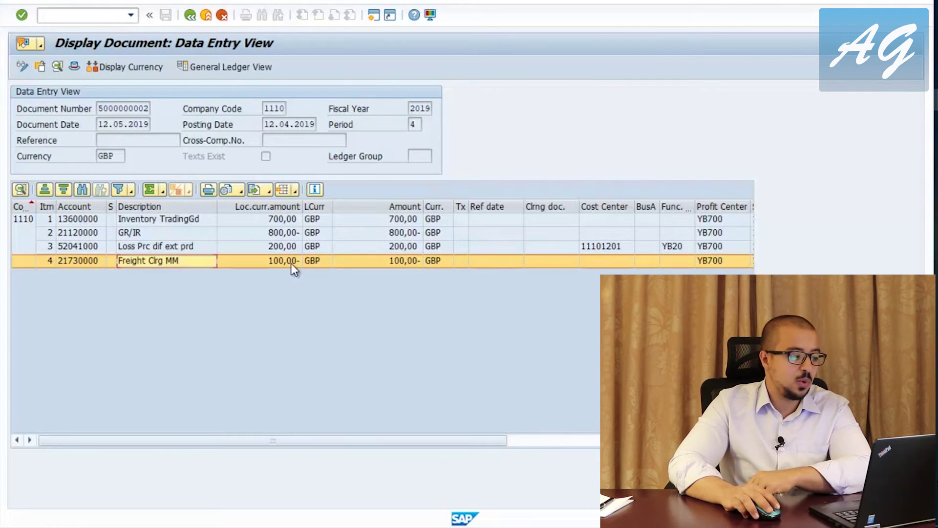
{"action": "left_click", "coordinate": [172, 244]}
{"action": "left_click", "coordinate": [259, 247]}
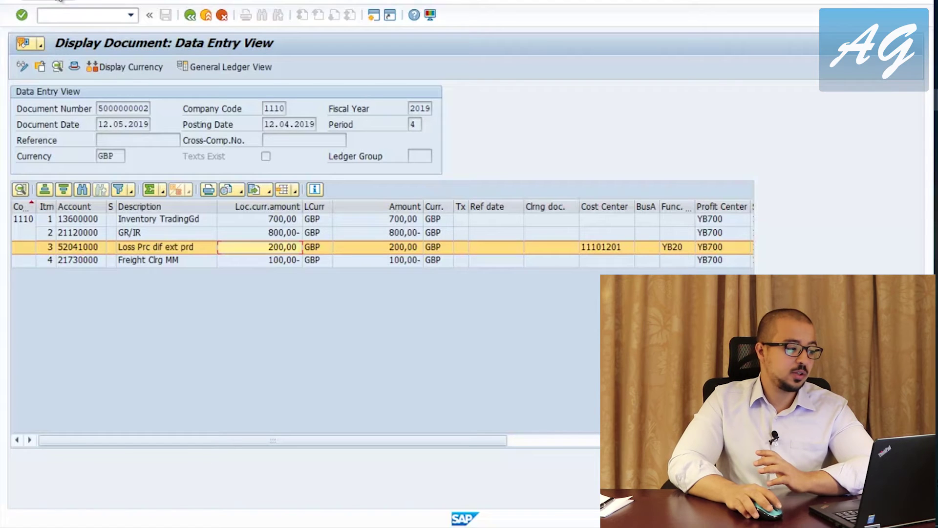
Step: Leave the accounting document and open CKMLCP - Edit Costing Run from Actual Costing under Actual Costing/Material Ledger
{"action": "left_click", "coordinate": [84, 10]}
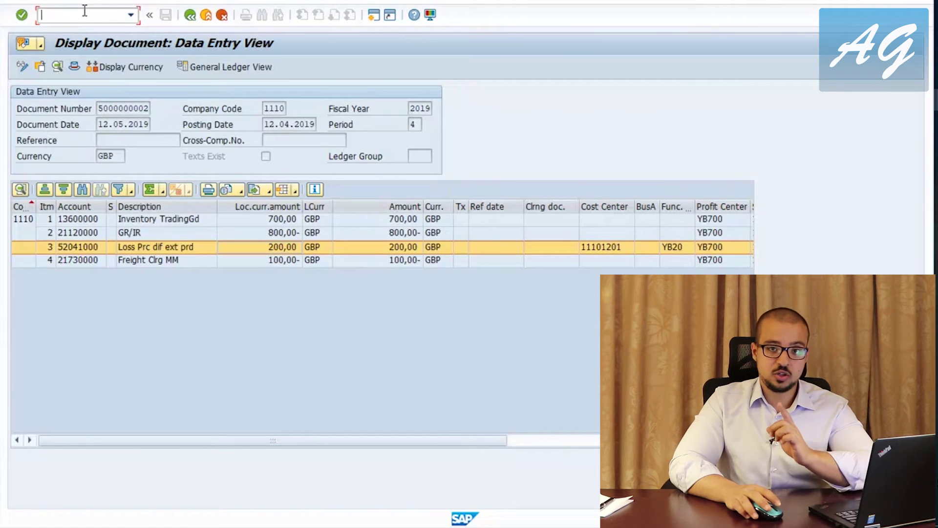
{"action": "type", "text": "/n"}
{"action": "key", "text": "Return"}
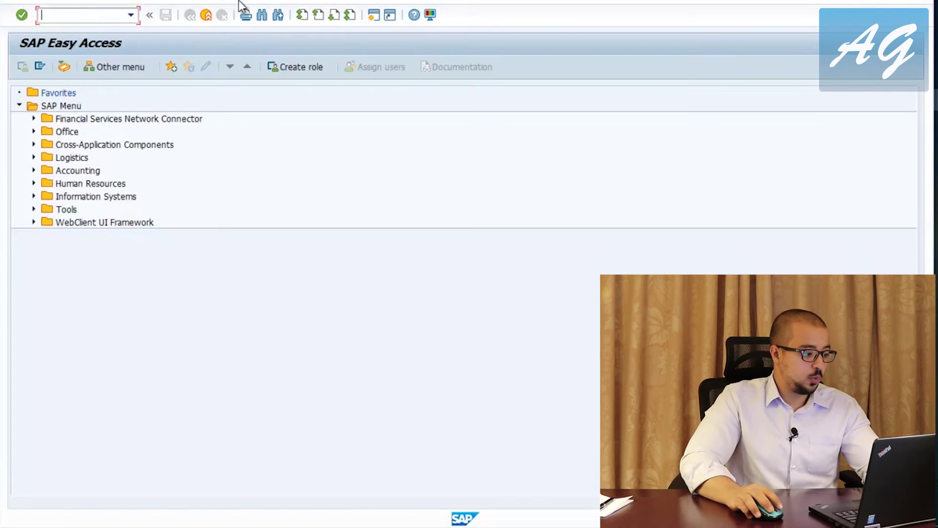
{"action": "left_click", "coordinate": [34, 170]}
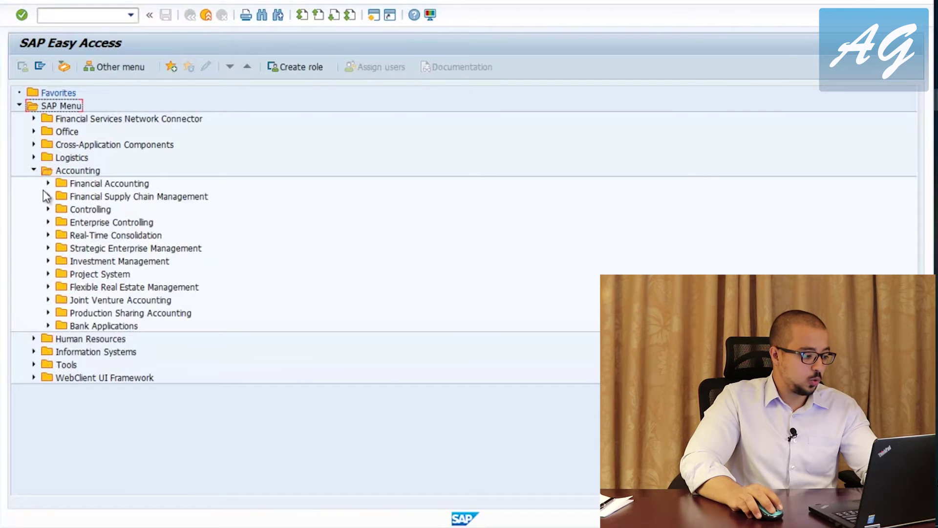
{"action": "left_click", "coordinate": [48, 209]}
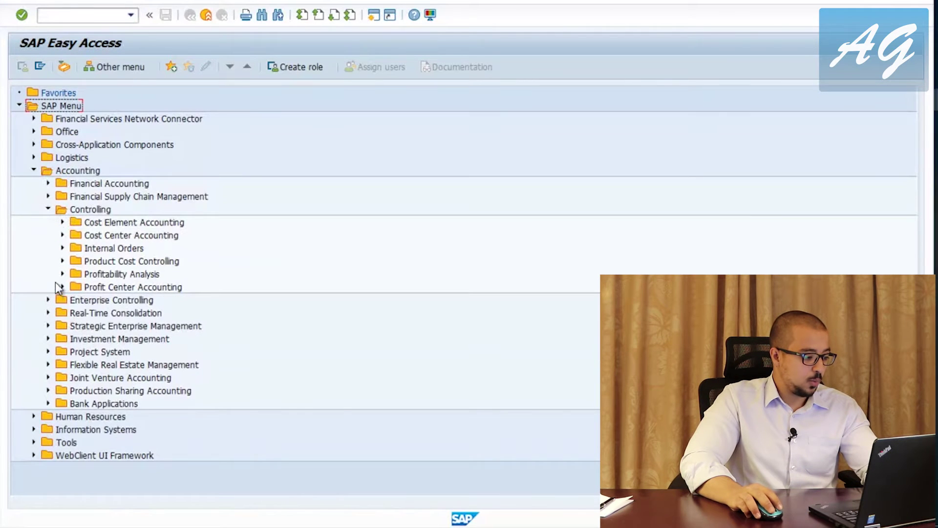
{"action": "left_click", "coordinate": [62, 261]}
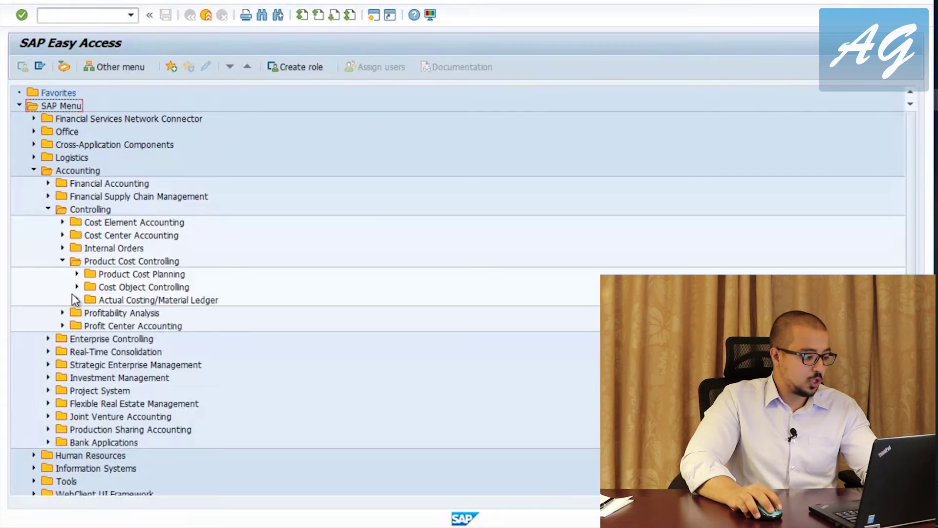
{"action": "left_click", "coordinate": [76, 299]}
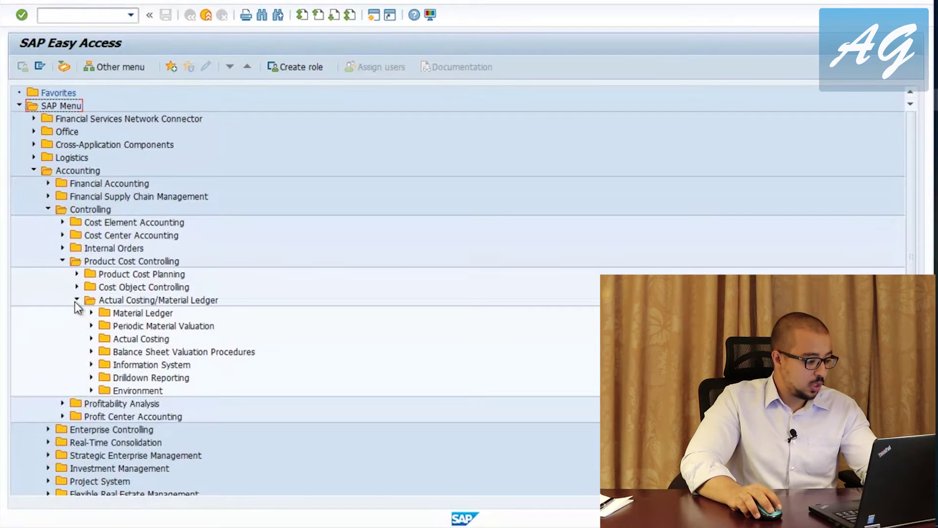
{"action": "left_click", "coordinate": [91, 339]}
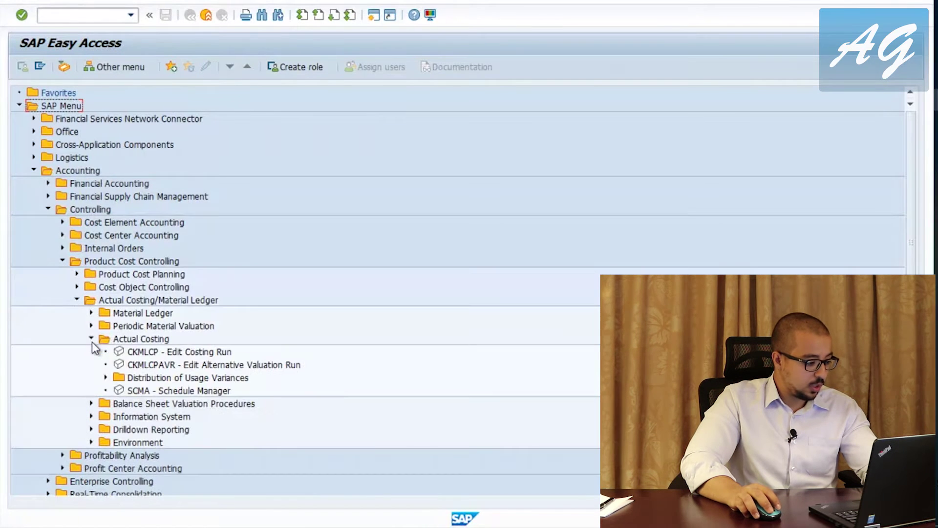
{"action": "left_click", "coordinate": [145, 353]}
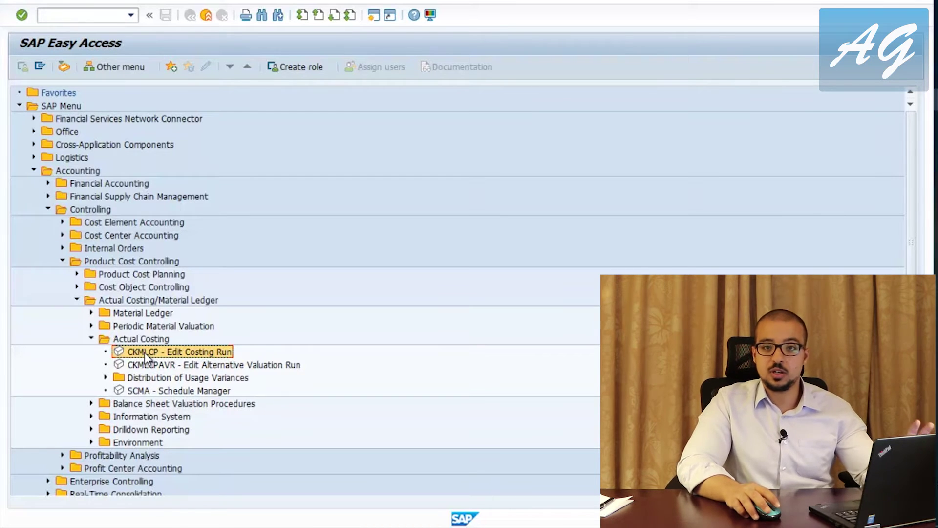
{"action": "double_click", "coordinate": [145, 353]}
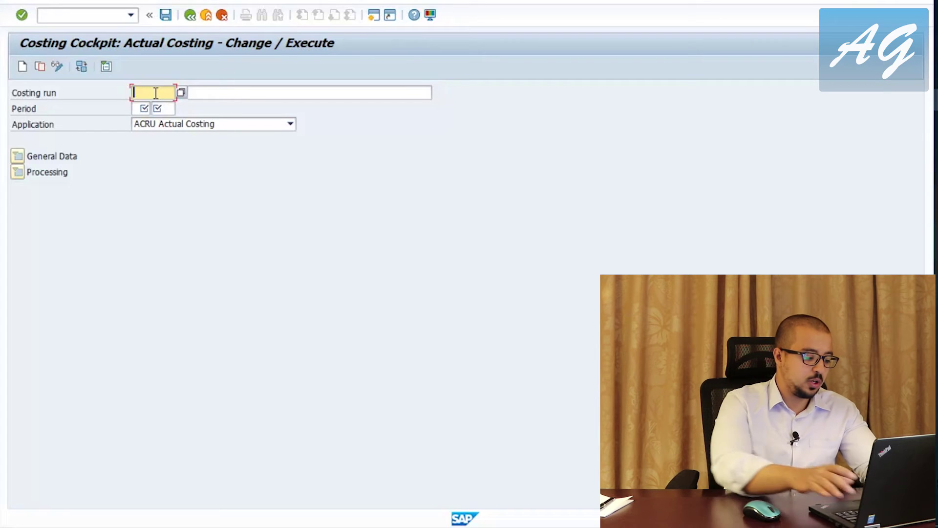
Step: Create actual costing run TEST110 for period 4/2019 with the description "Testing Cyclle for April"
{"action": "type", "text": "Te"}
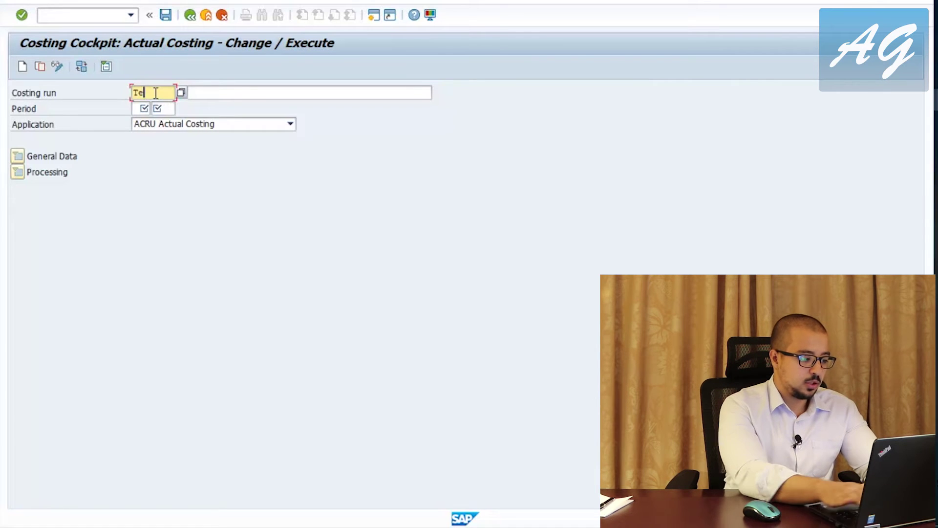
{"action": "type", "text": "st_10"}
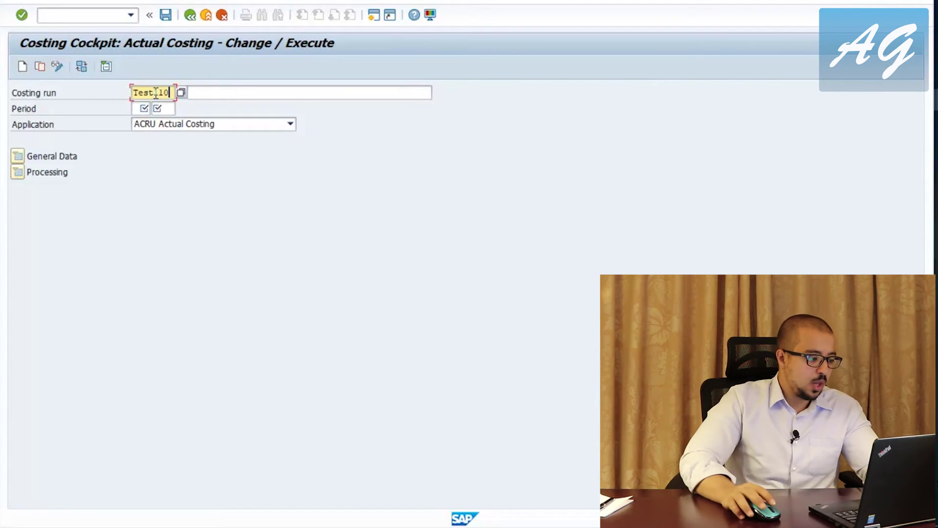
{"action": "left_click", "coordinate": [224, 88]}
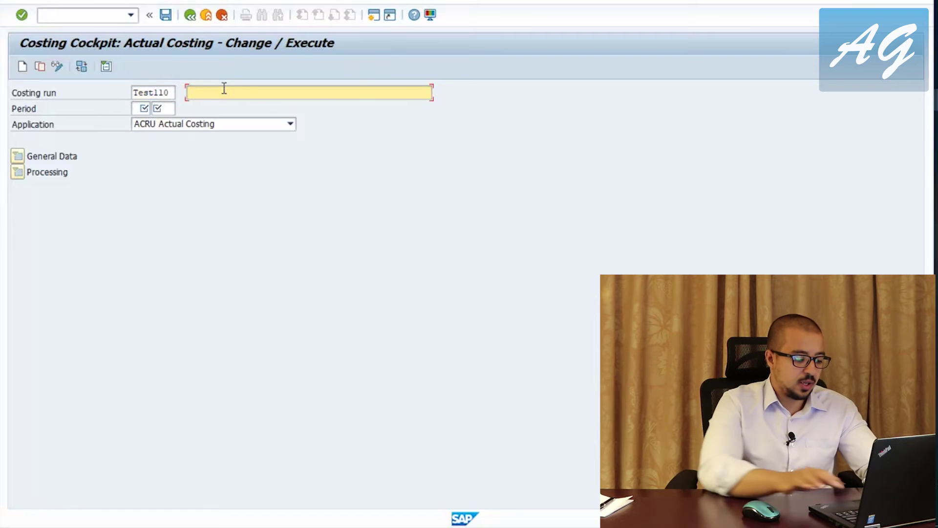
{"action": "type", "text": "Testing"}
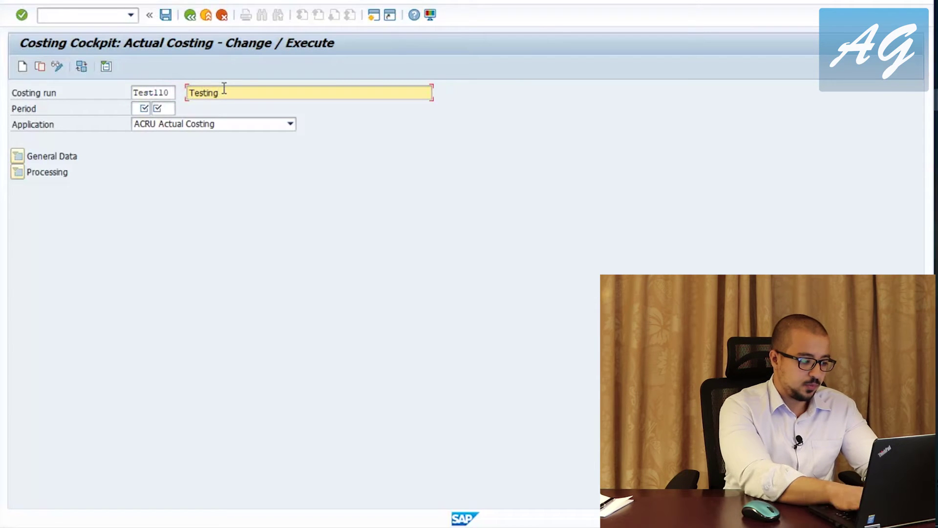
{"action": "type", "text": " cycle for April"}
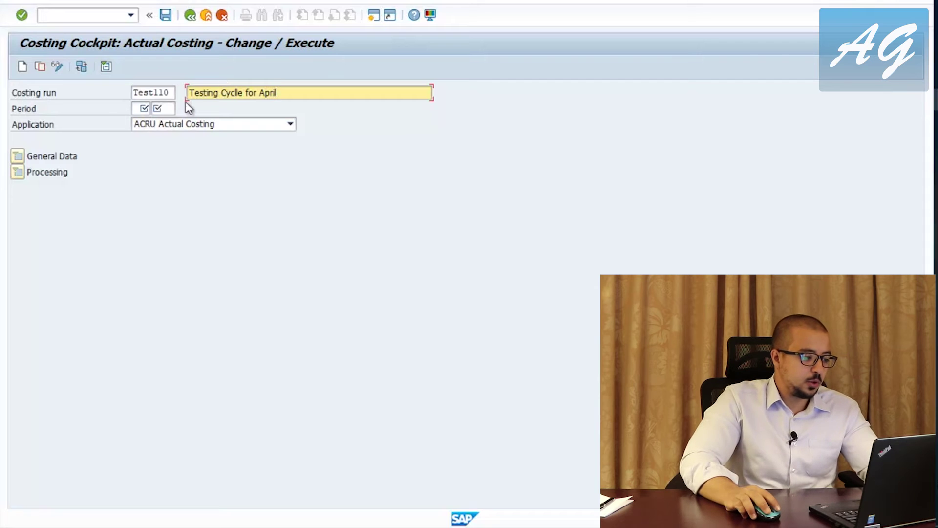
{"action": "left_click", "coordinate": [142, 108]}
{"action": "type", "text": "04"}
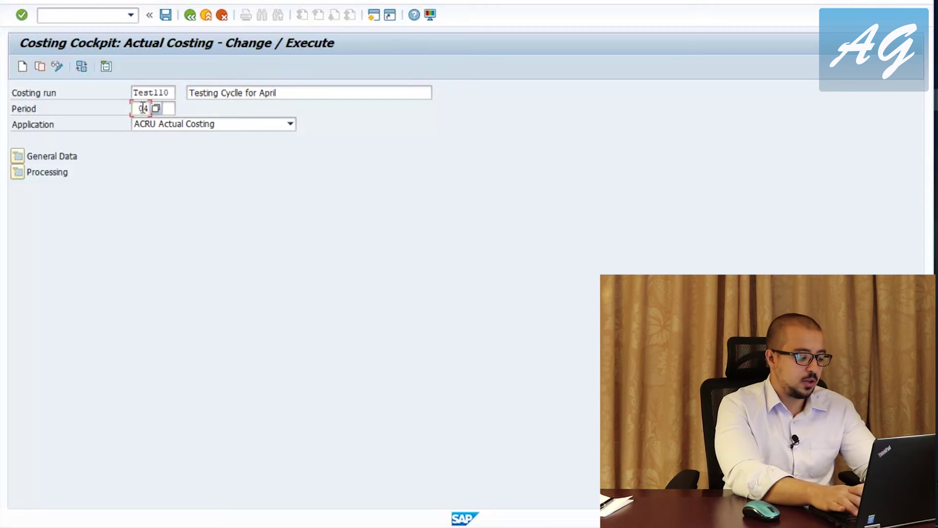
{"action": "key", "text": "Tab"}
{"action": "type", "text": "2019"}
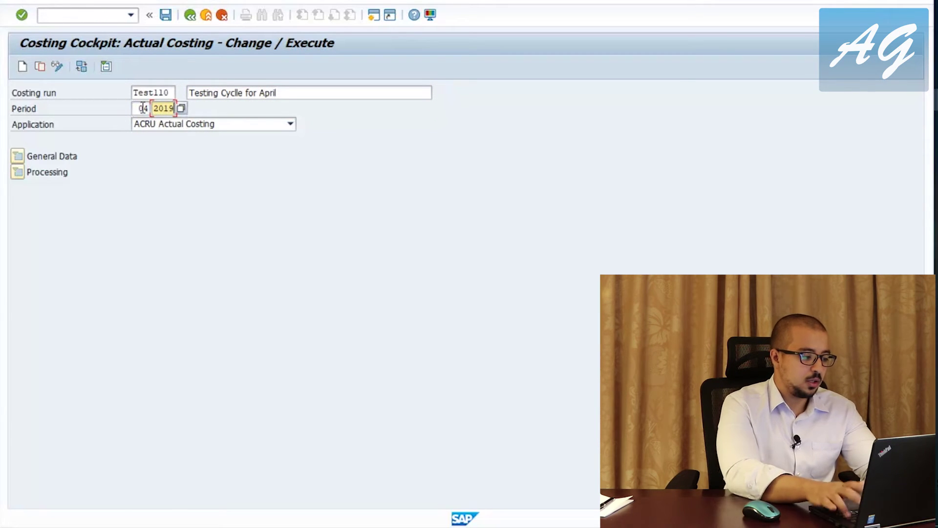
{"action": "key", "text": "Return"}
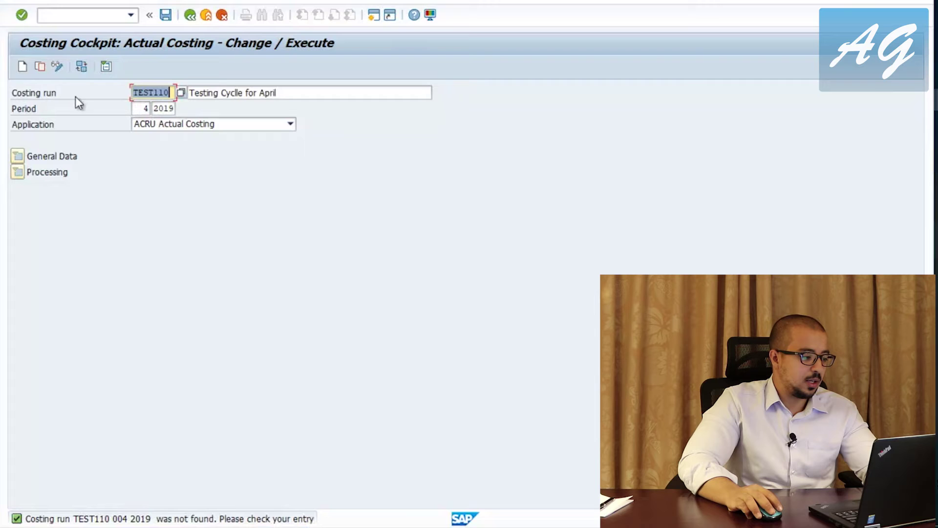
{"action": "left_click", "coordinate": [22, 66]}
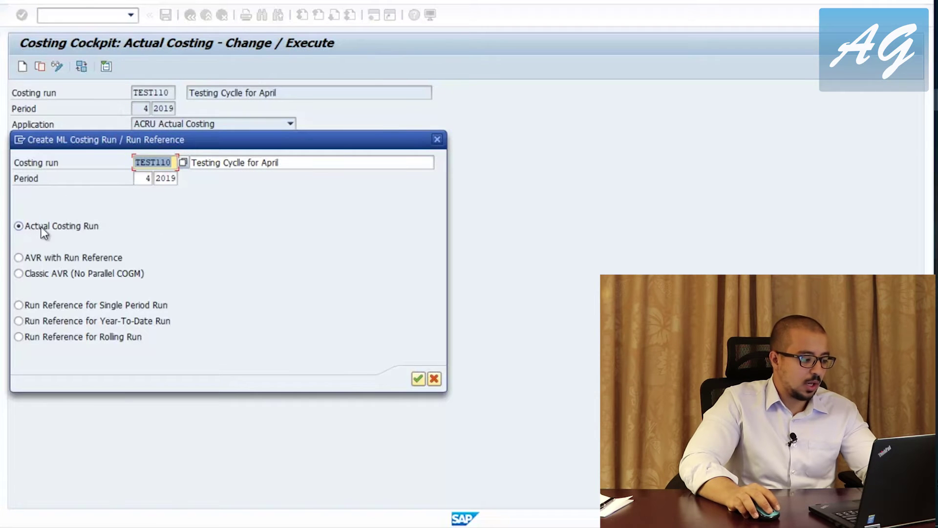
{"action": "left_click", "coordinate": [419, 378]}
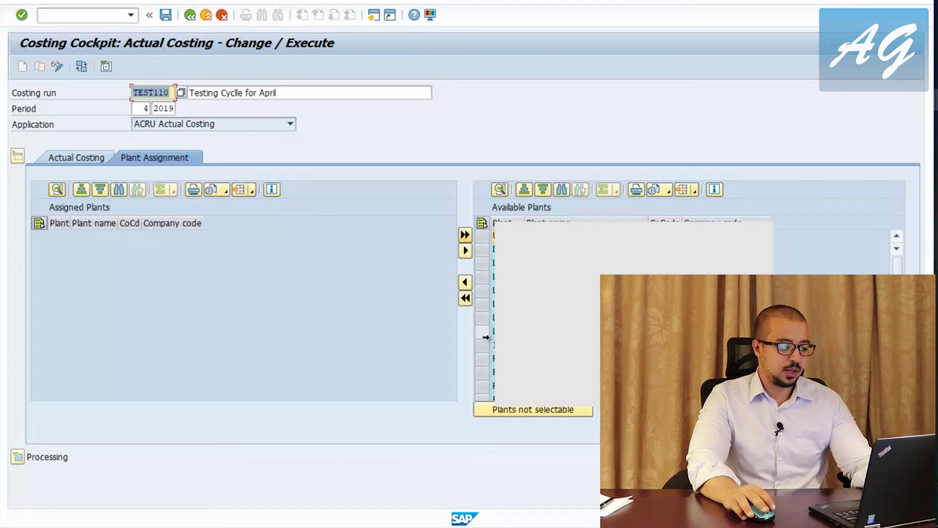
Step: Assign plant 1110 to the costing run and save the run
{"action": "scroll", "coordinate": [484, 312], "scroll_direction": "down", "scroll_amount": 2}
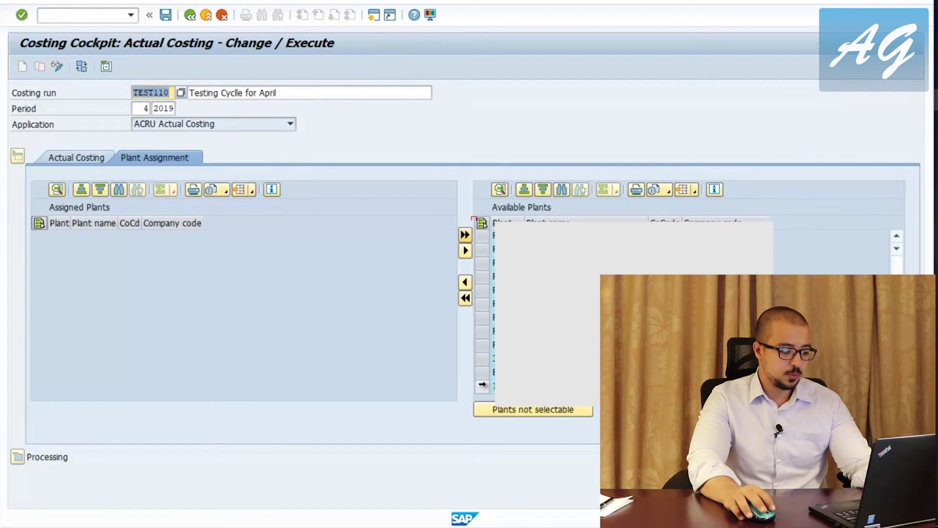
{"action": "left_click", "coordinate": [482, 386]}
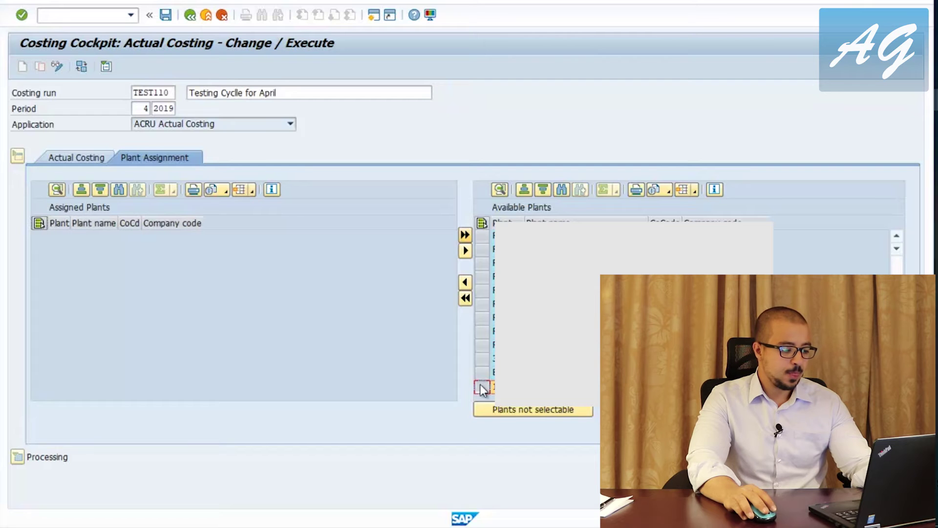
{"action": "left_click", "coordinate": [465, 282]}
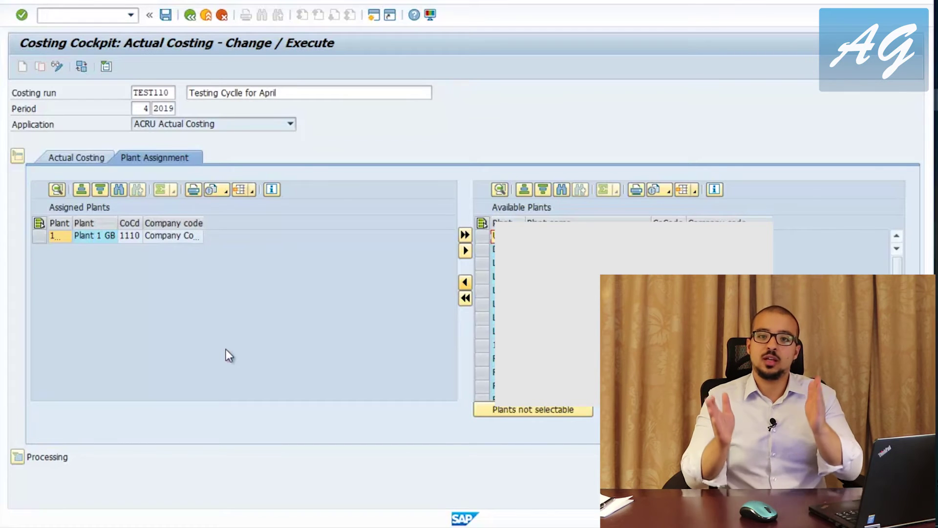
{"action": "left_click", "coordinate": [174, 238]}
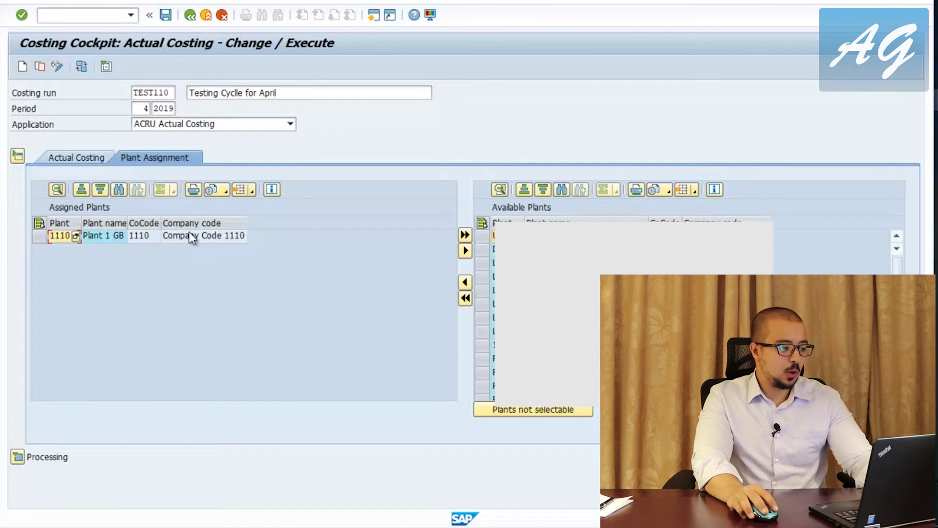
{"action": "left_click", "coordinate": [164, 16]}
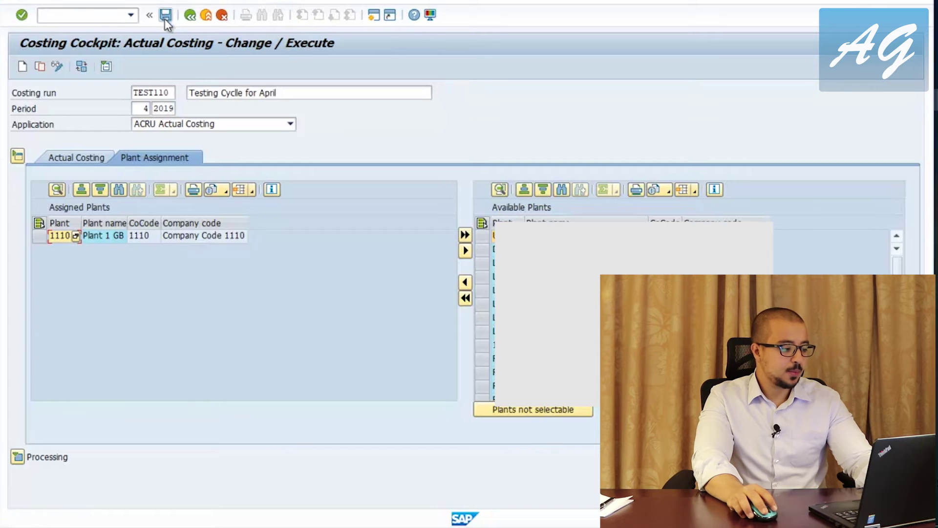
Step: Show the costing run's processing steps, turn off background processing in the Selection parameters and save them
{"action": "left_click", "coordinate": [17, 156]}
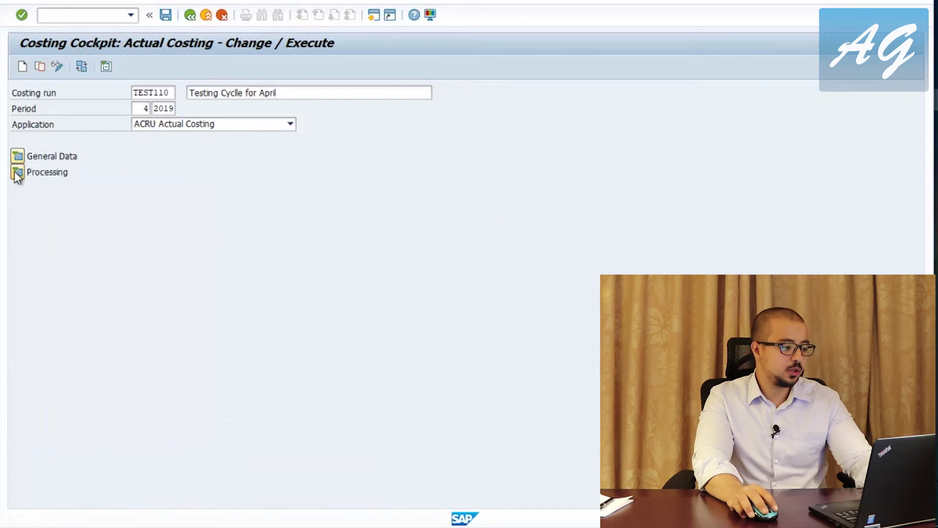
{"action": "left_click", "coordinate": [18, 172]}
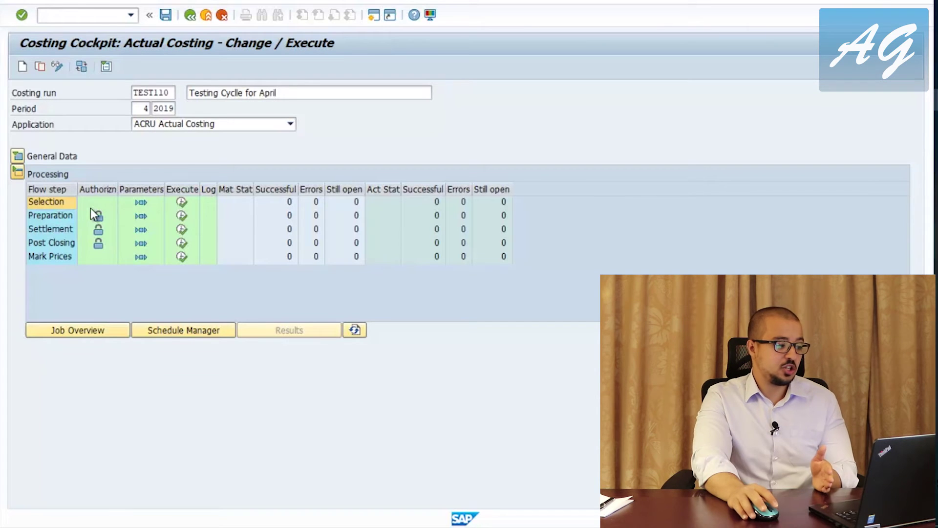
{"action": "left_click", "coordinate": [63, 217]}
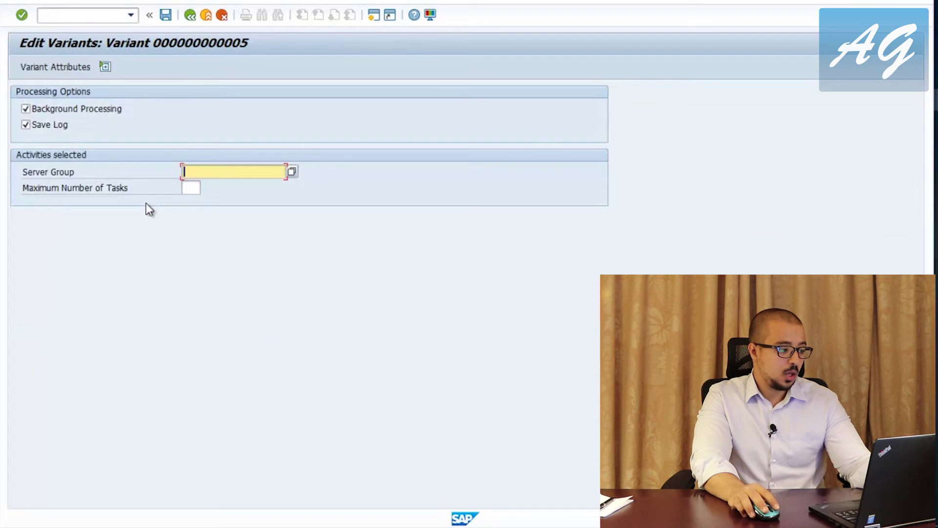
{"action": "left_click", "coordinate": [26, 109]}
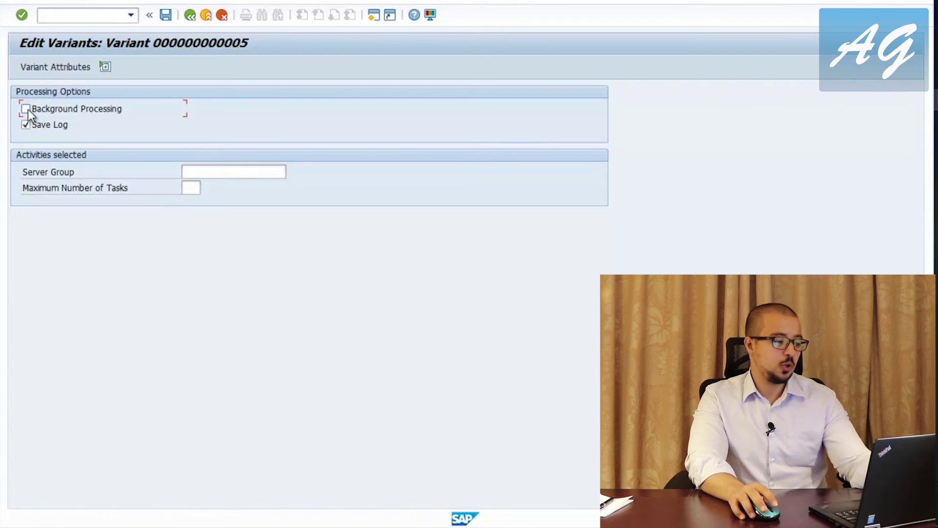
{"action": "left_click", "coordinate": [166, 15]}
{"action": "left_click", "coordinate": [190, 15]}
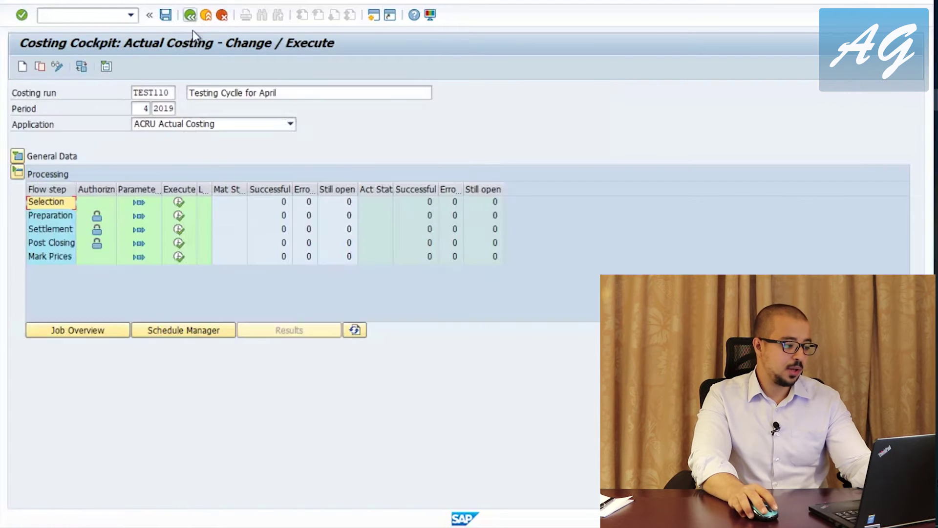
Step: Execute the Selection flow step, check the number of materials selected and return to the costing cockpit
{"action": "left_click", "coordinate": [178, 202]}
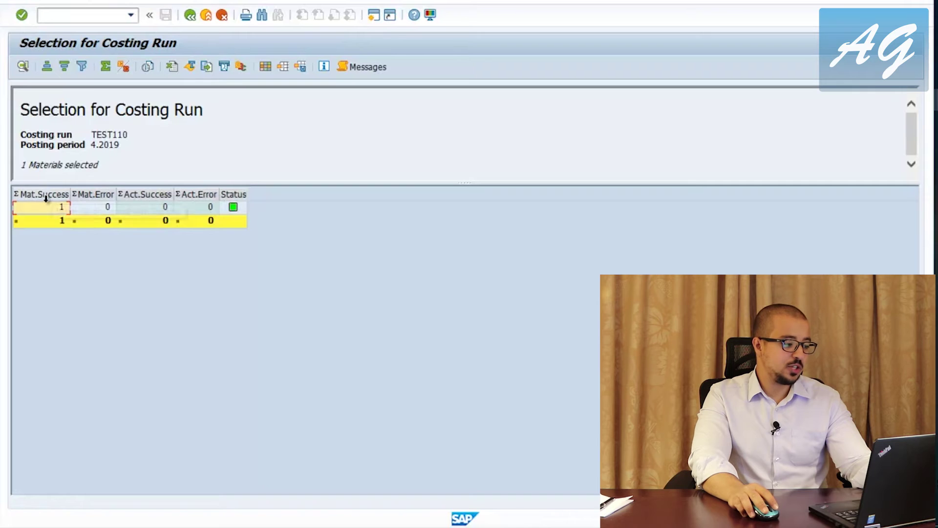
{"action": "left_click", "coordinate": [22, 164]}
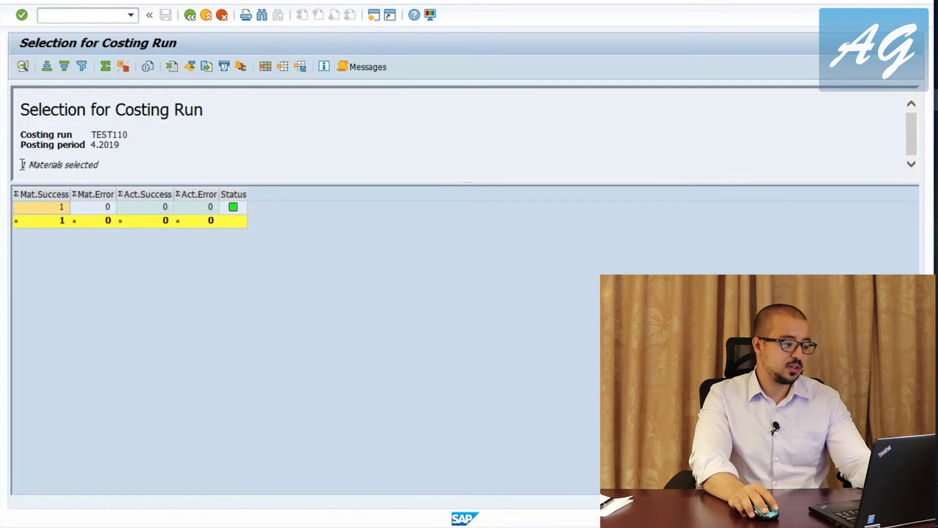
{"action": "left_click_drag", "start_coordinate": [23, 164], "coordinate": [131, 168]}
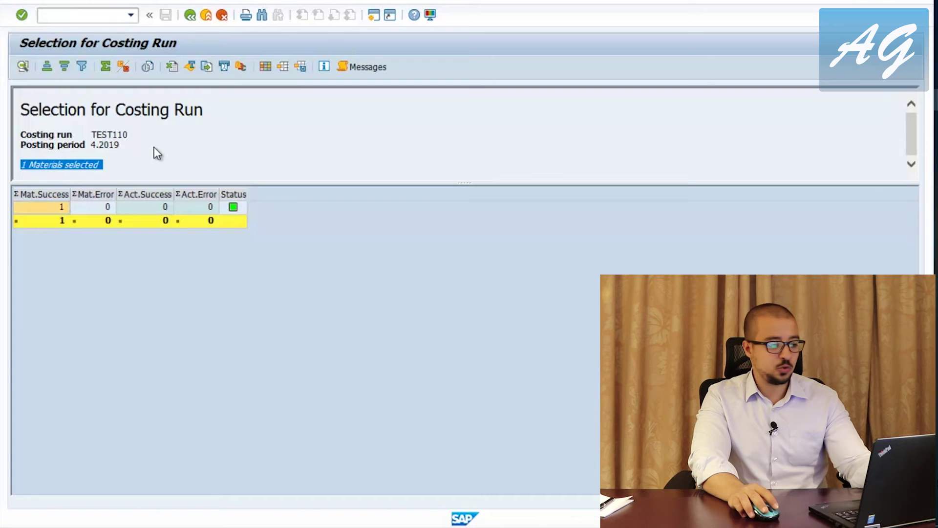
{"action": "left_click", "coordinate": [189, 18]}
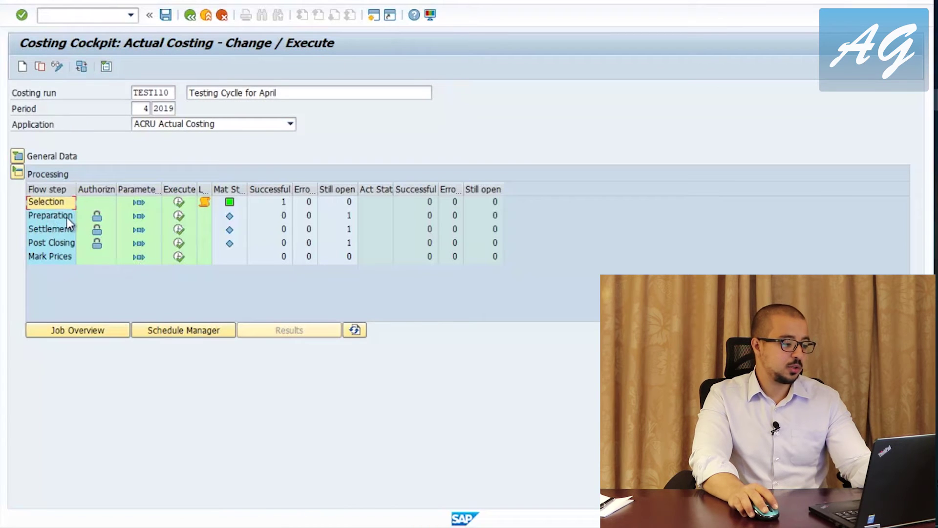
Step: Try to save the Preparation parameters with background processing turned off
{"action": "left_click", "coordinate": [139, 216]}
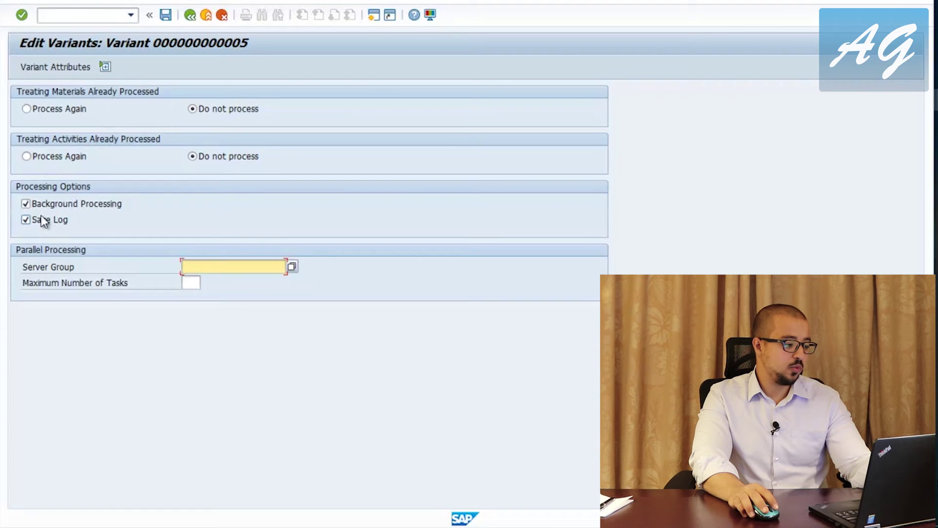
{"action": "left_click", "coordinate": [27, 202]}
{"action": "left_click", "coordinate": [166, 13]}
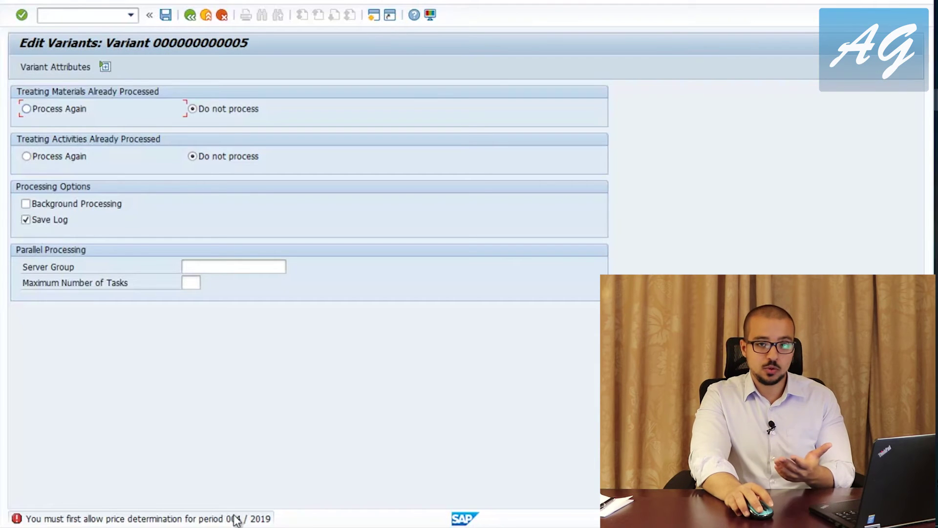
{"action": "left_click", "coordinate": [190, 16]}
{"action": "left_click", "coordinate": [221, 16]}
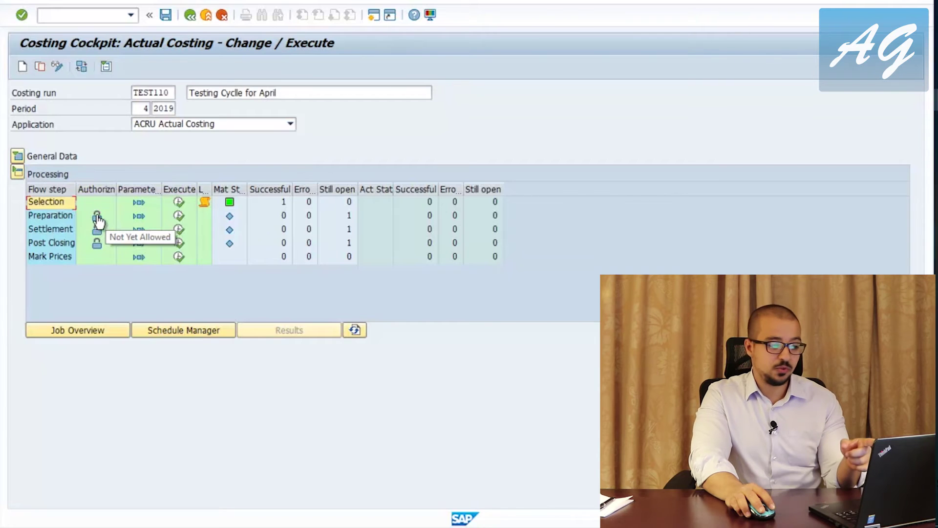
Step: Authorize the Preparation flow step, turn off background processing in its parameters and save them
{"action": "left_click", "coordinate": [97, 220]}
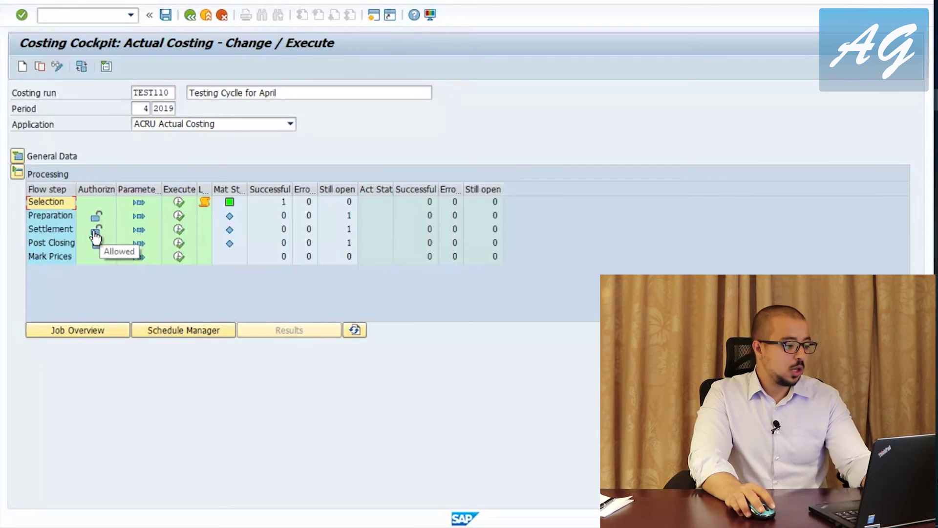
{"action": "left_click", "coordinate": [140, 216]}
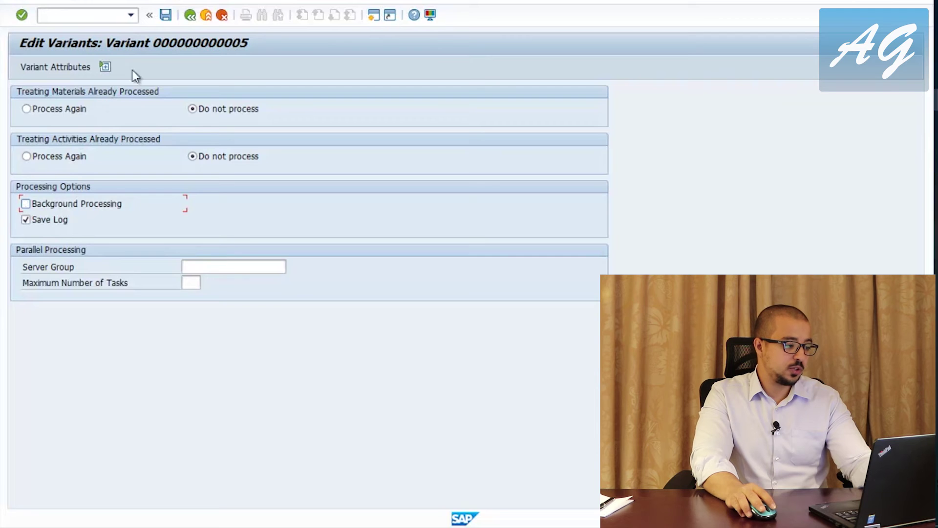
{"action": "left_click", "coordinate": [165, 15]}
{"action": "left_click", "coordinate": [190, 16]}
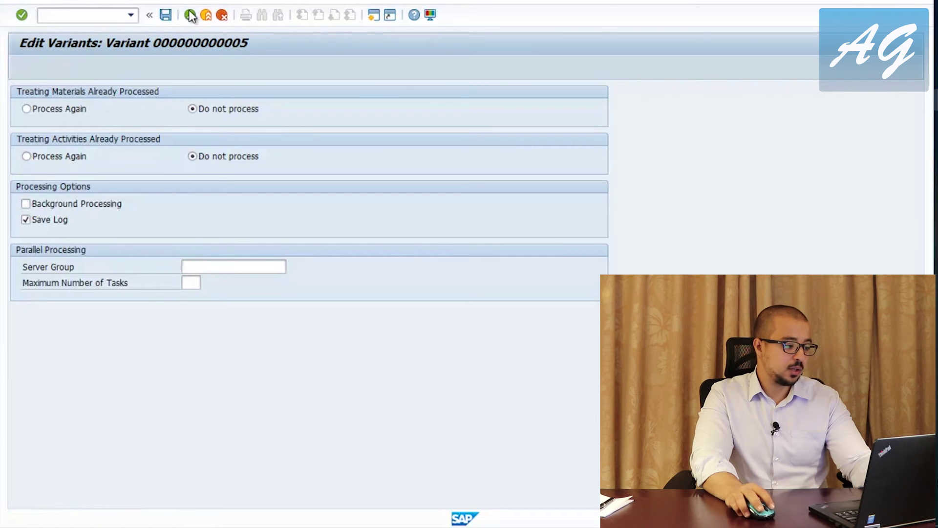
Step: Execute the Preparation flow step from the costing cockpit and leave its result list
{"action": "left_click", "coordinate": [190, 17]}
{"action": "left_click", "coordinate": [179, 218]}
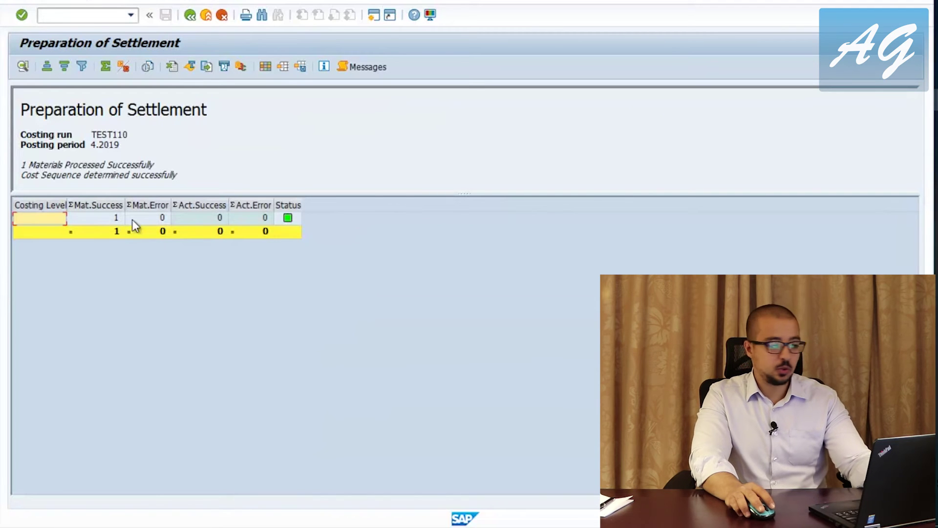
{"action": "left_click", "coordinate": [190, 15]}
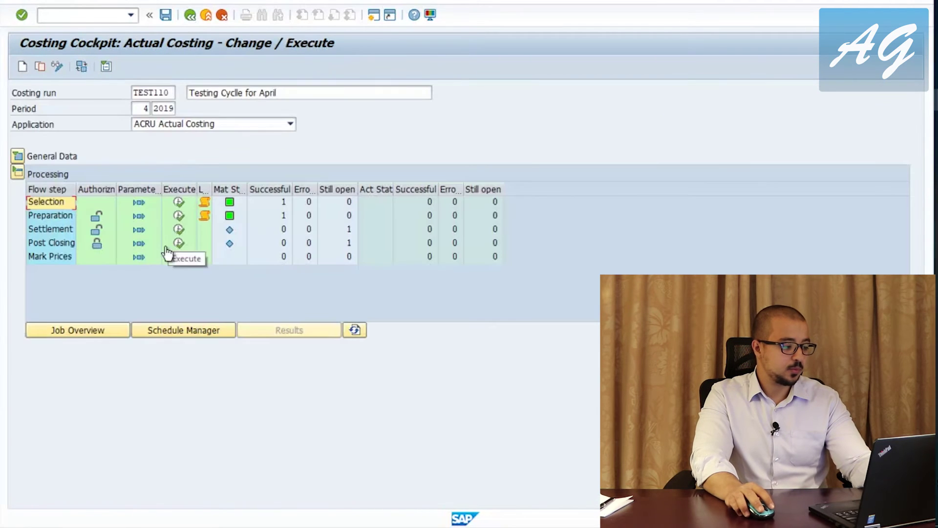
Step: Turn off background processing in the Settlement parameters and return to the costing cockpit
{"action": "left_click", "coordinate": [140, 229]}
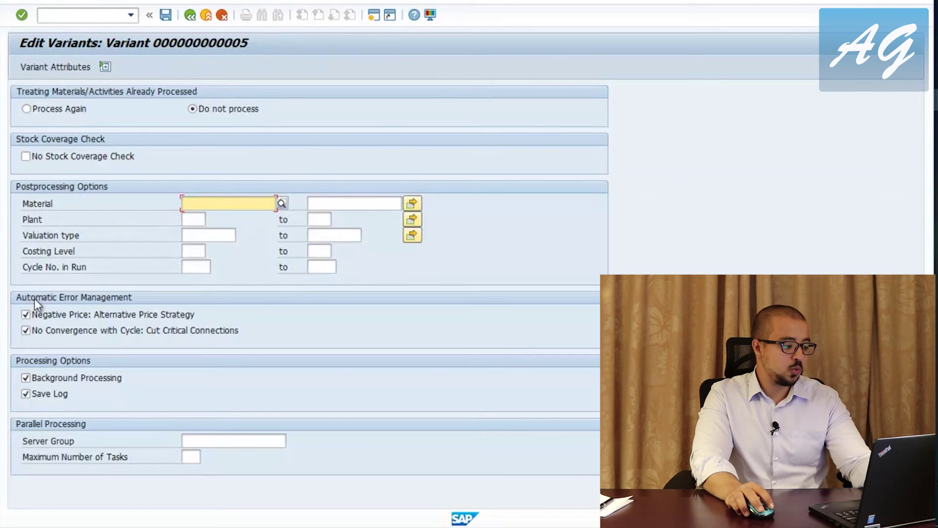
{"action": "left_click", "coordinate": [36, 382]}
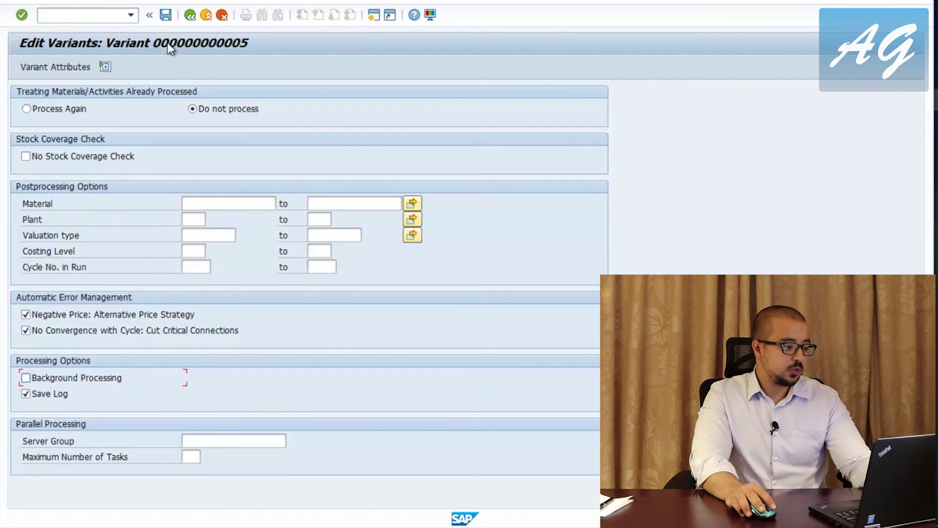
{"action": "left_click", "coordinate": [190, 16]}
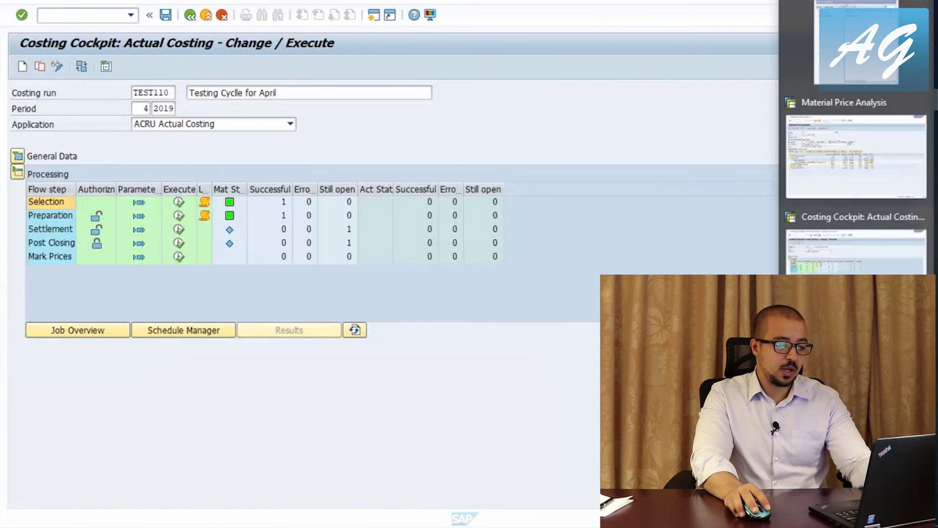
Step: Refresh the Material Price Analysis of material 191 and check its period status after Preparation
{"action": "left_click", "coordinate": [840, 163]}
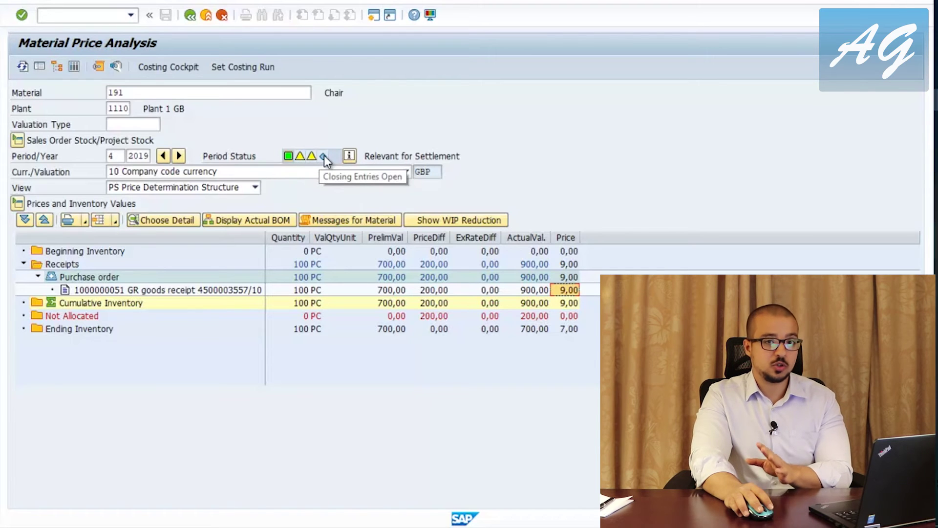
{"action": "left_click", "coordinate": [23, 67]}
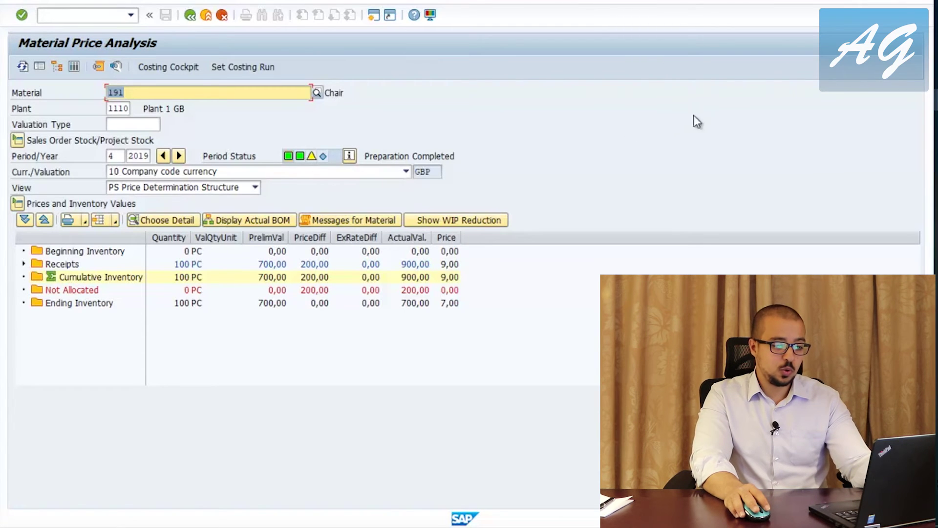
Step: Go back to the costing cockpit, execute the Settlement flow step and leave its result list
{"action": "mouse_move", "coordinate": [935, 99]}
{"action": "left_click", "coordinate": [835, 263]}
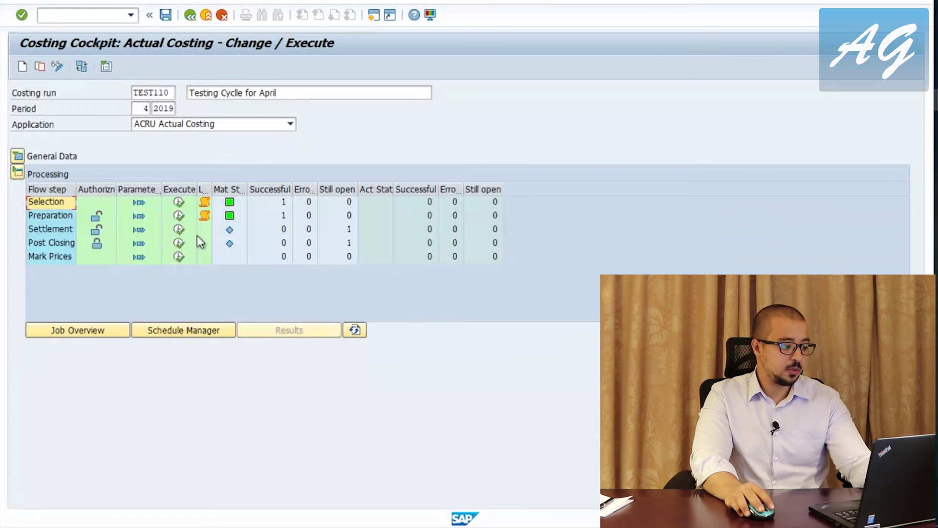
{"action": "left_click", "coordinate": [179, 229]}
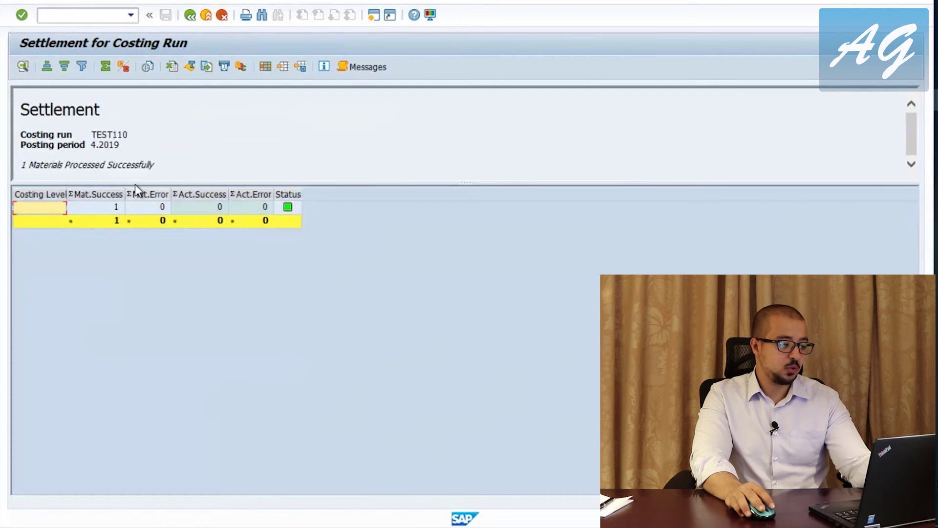
{"action": "left_click", "coordinate": [189, 20]}
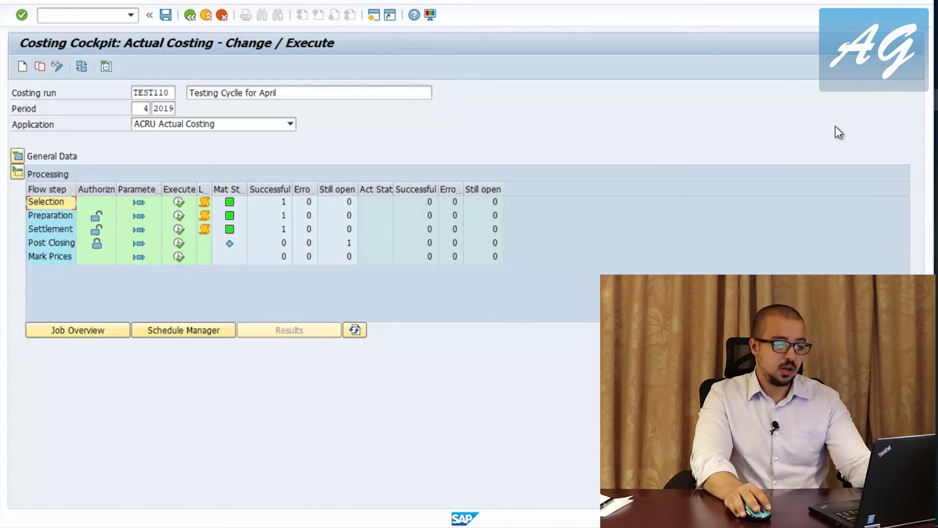
Step: Check the Not Allocated price difference in material 191's price analysis and refresh the analysis to reflect Settlement
{"action": "mouse_move", "coordinate": [936, 147]}
{"action": "left_click", "coordinate": [840, 168]}
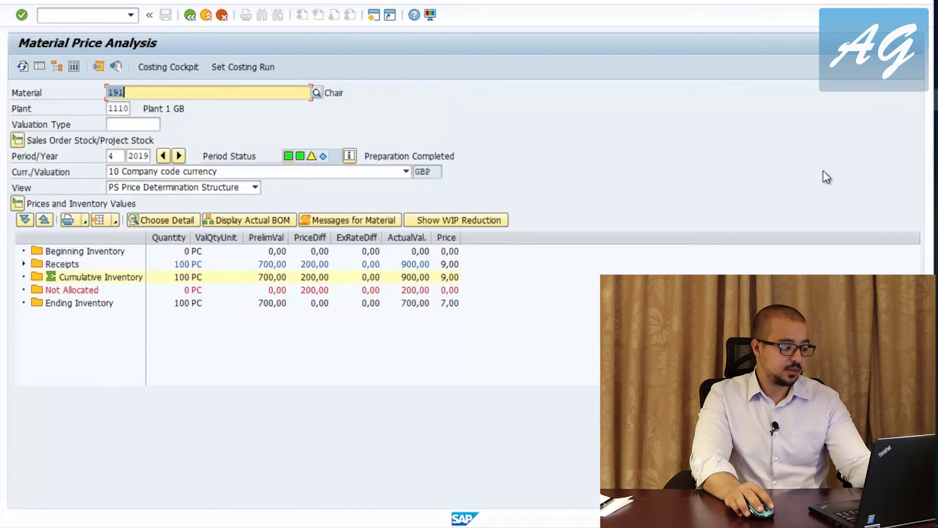
{"action": "left_click", "coordinate": [68, 290]}
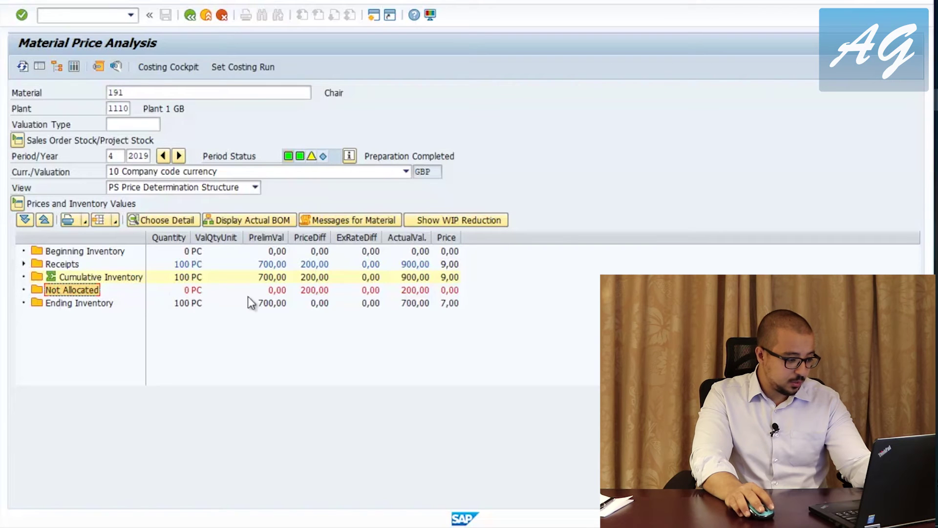
{"action": "left_click", "coordinate": [314, 291]}
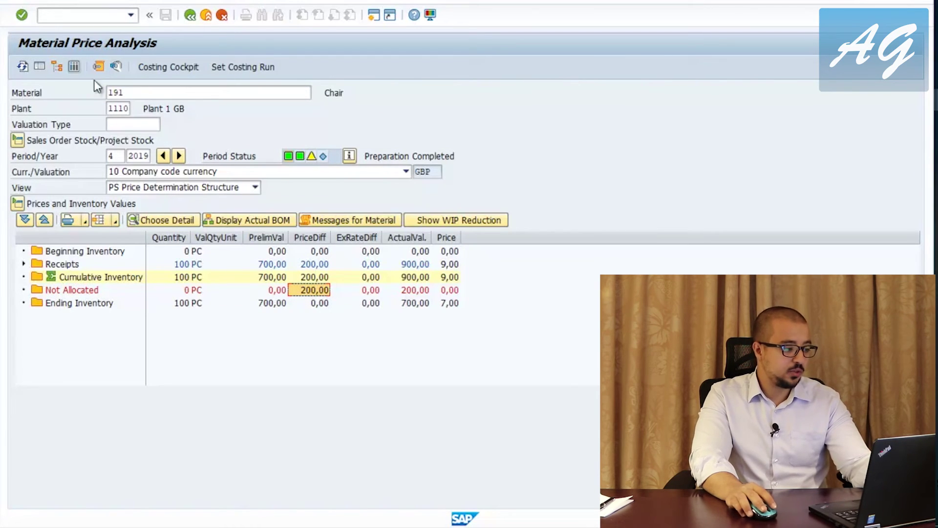
{"action": "left_click", "coordinate": [22, 66]}
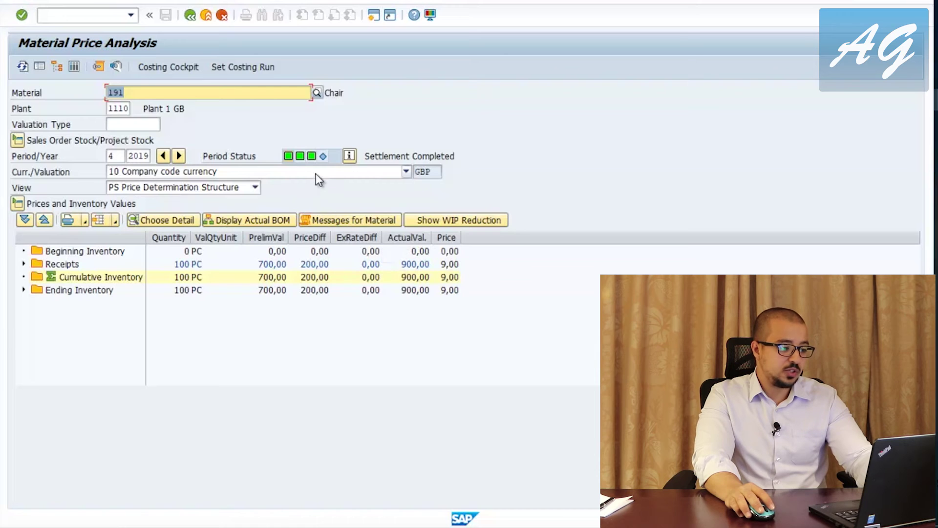
Step: Check the period status, expand Ending Inventory and examine the price difference on its Settlement line
{"action": "left_click_drag", "start_coordinate": [371, 162], "coordinate": [523, 171]}
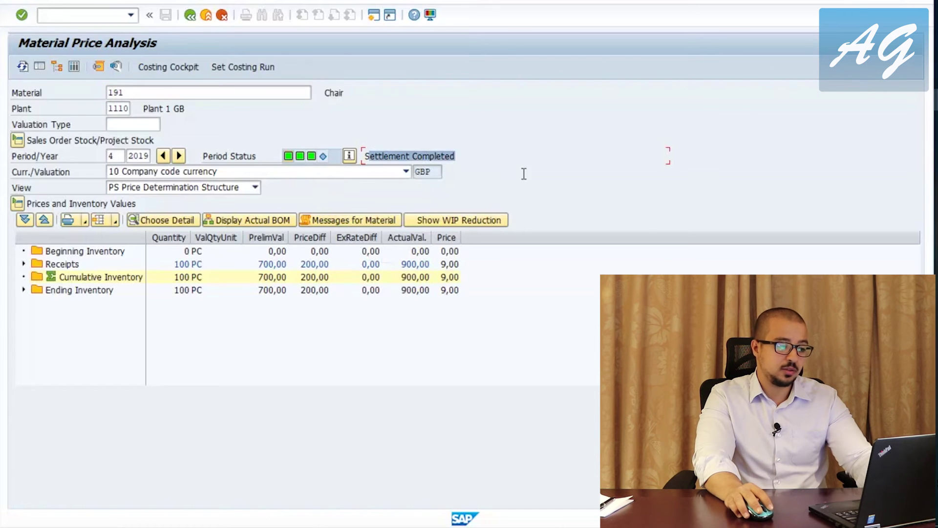
{"action": "left_click", "coordinate": [23, 290]}
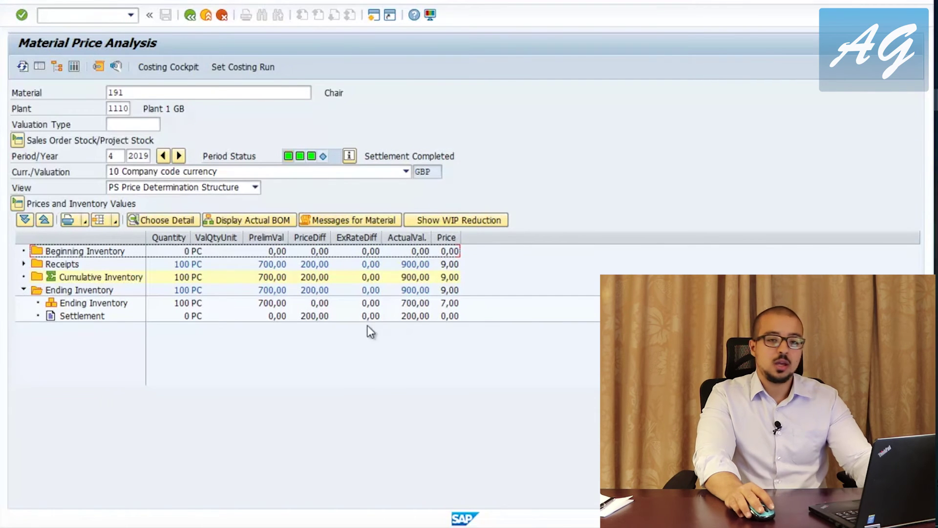
{"action": "left_click", "coordinate": [69, 319]}
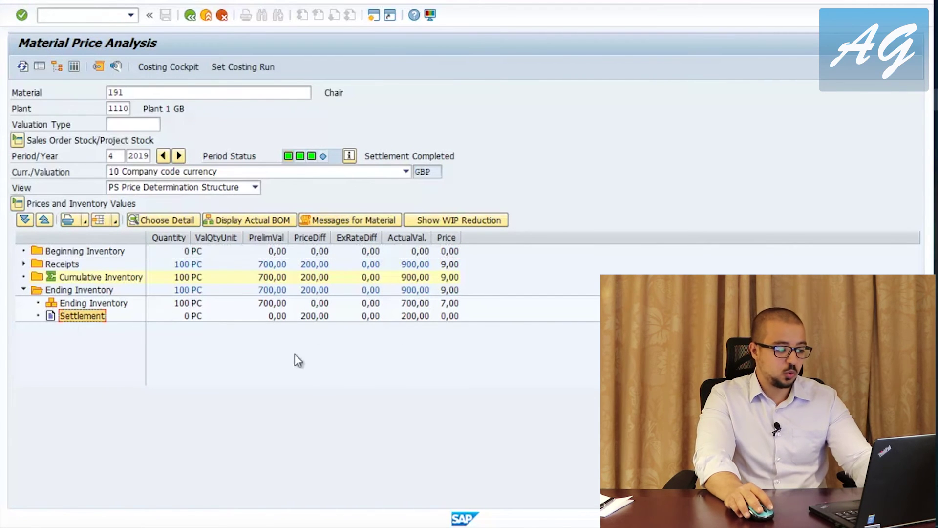
{"action": "left_click", "coordinate": [313, 316]}
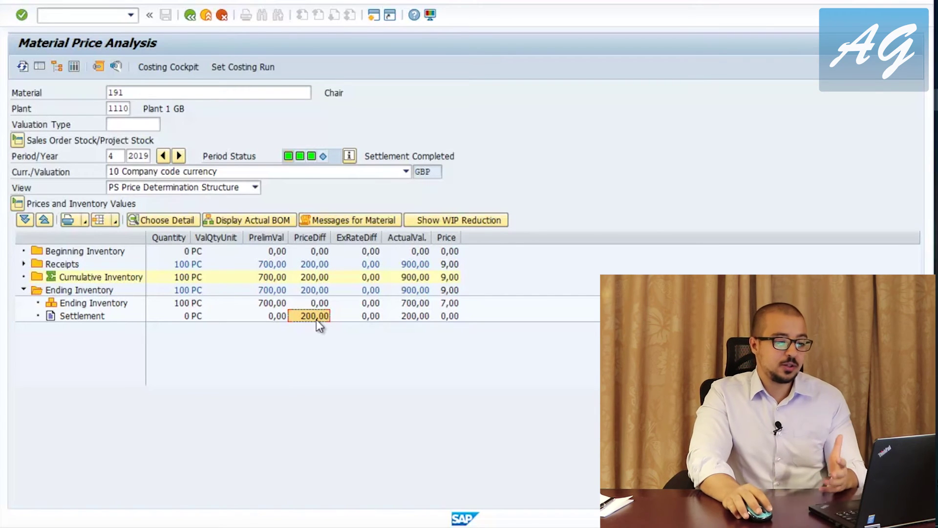
Step: Authorize the Post Closing flow step in the costing cockpit and save its parameters with Revaluate Material enabled and Background Processing disabled
{"action": "mouse_move", "coordinate": [936, 99]}
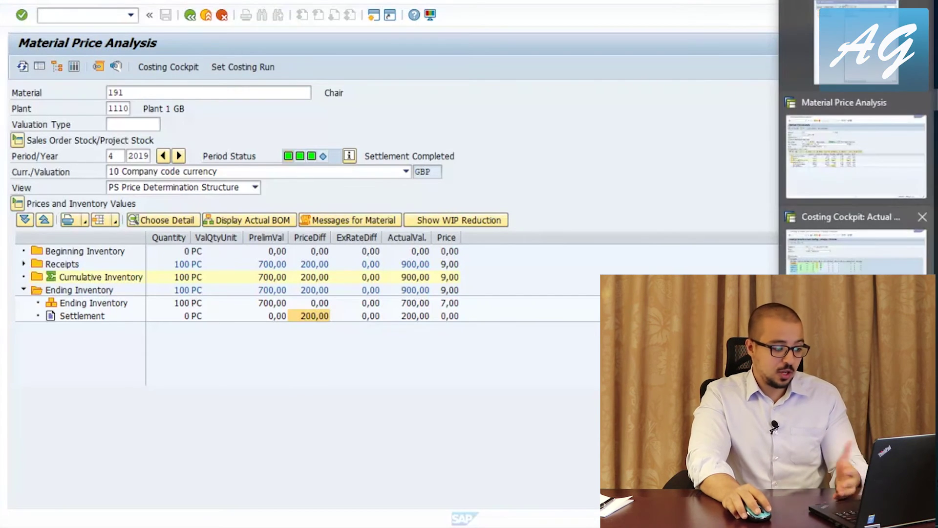
{"action": "left_click", "coordinate": [855, 242]}
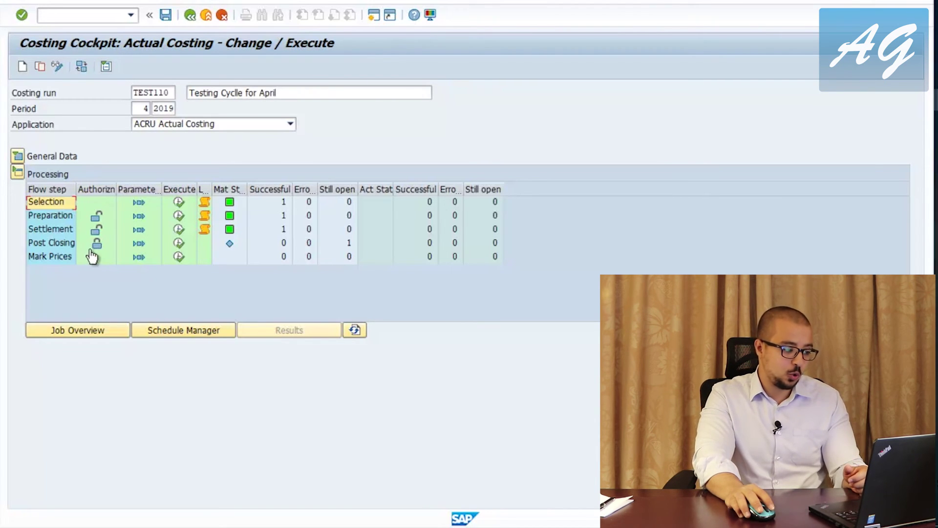
{"action": "left_click", "coordinate": [98, 245]}
{"action": "left_click", "coordinate": [138, 244]}
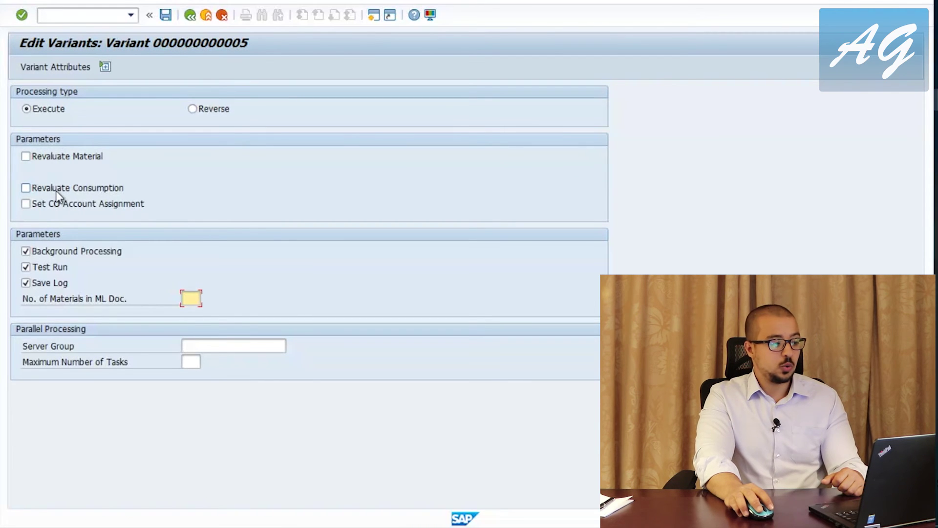
{"action": "left_click", "coordinate": [29, 160]}
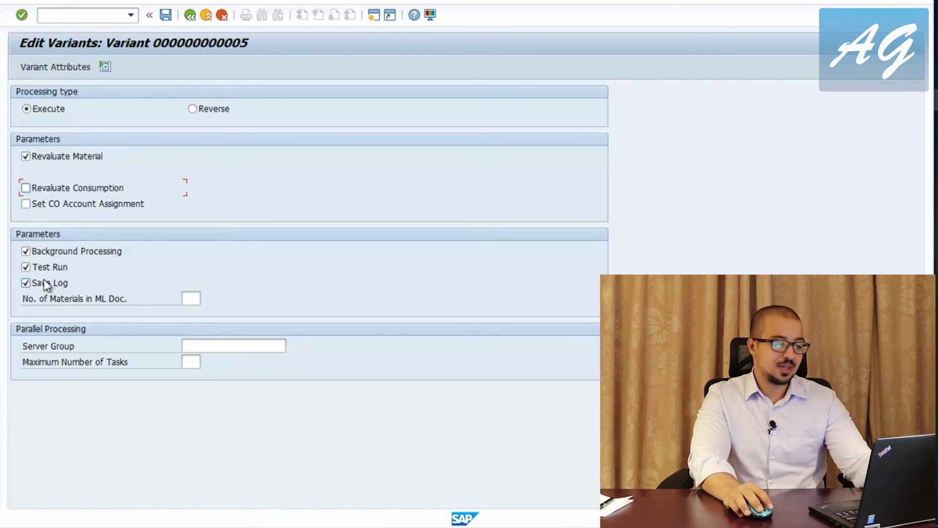
{"action": "left_click", "coordinate": [166, 15]}
{"action": "left_click", "coordinate": [190, 15]}
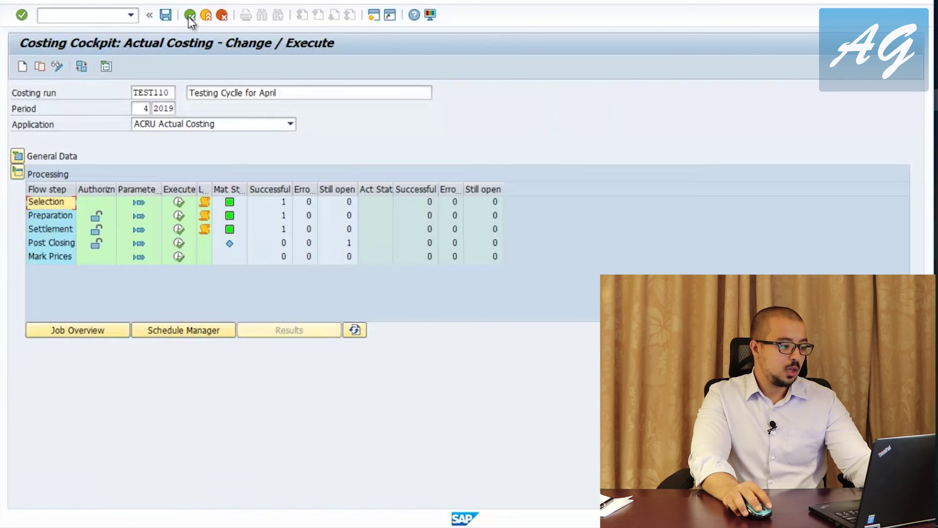
Step: Execute Post Closing as a test run, leave its result list, and save the Post Closing parameters with Test Run disabled
{"action": "left_click", "coordinate": [180, 243]}
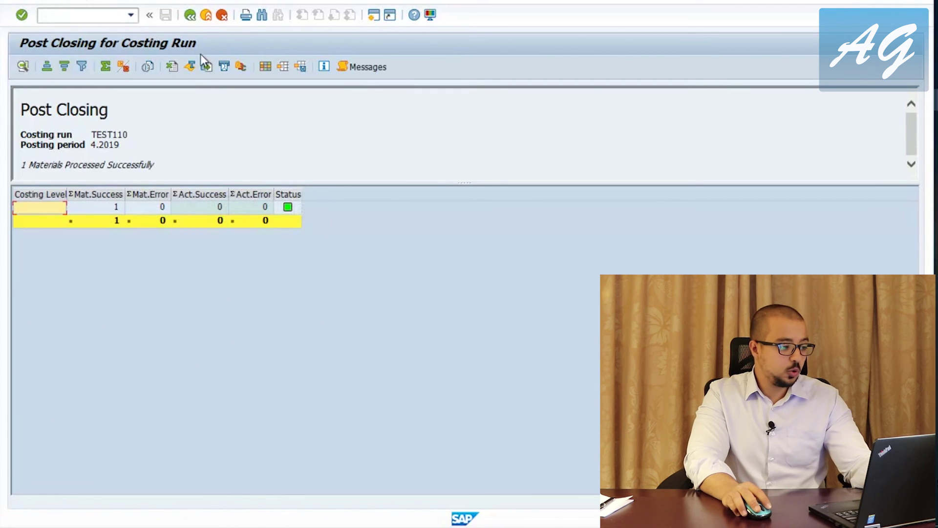
{"action": "left_click", "coordinate": [190, 16]}
{"action": "left_click", "coordinate": [133, 253]}
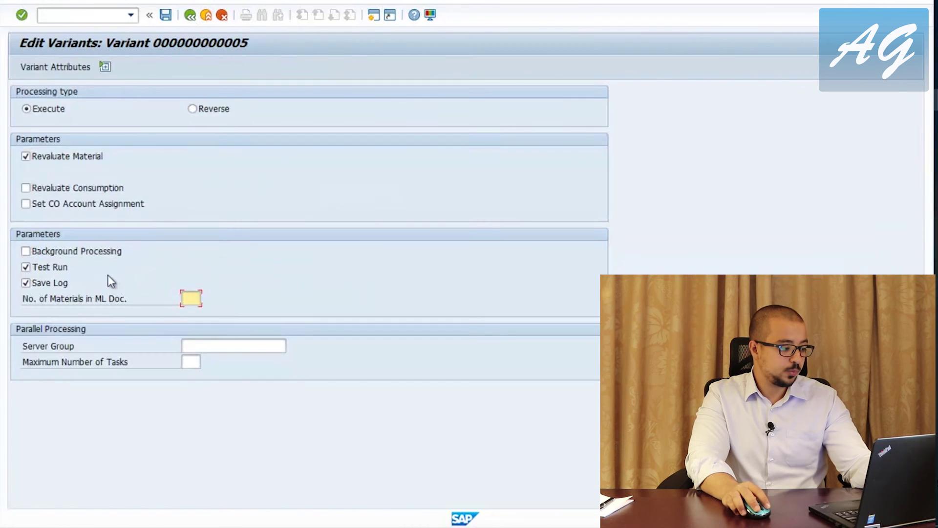
{"action": "left_click", "coordinate": [34, 268]}
{"action": "left_click", "coordinate": [165, 15]}
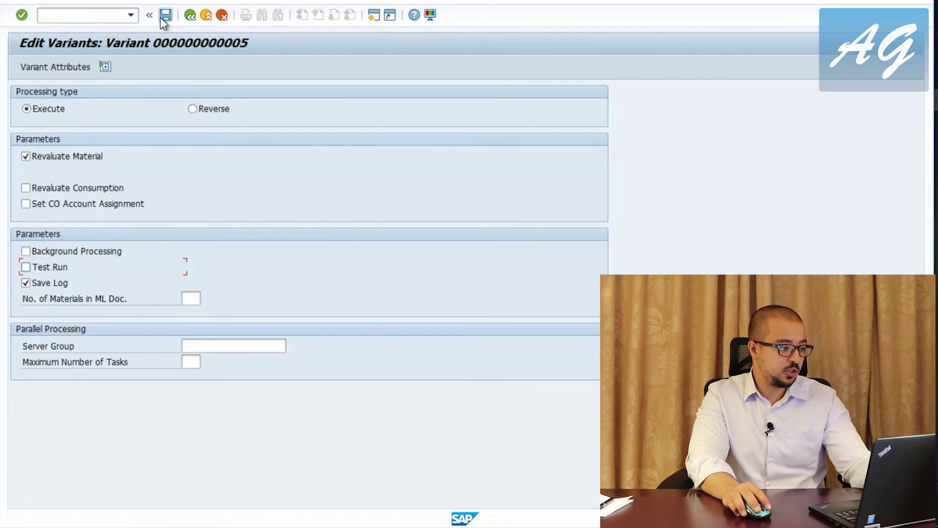
{"action": "left_click", "coordinate": [189, 15]}
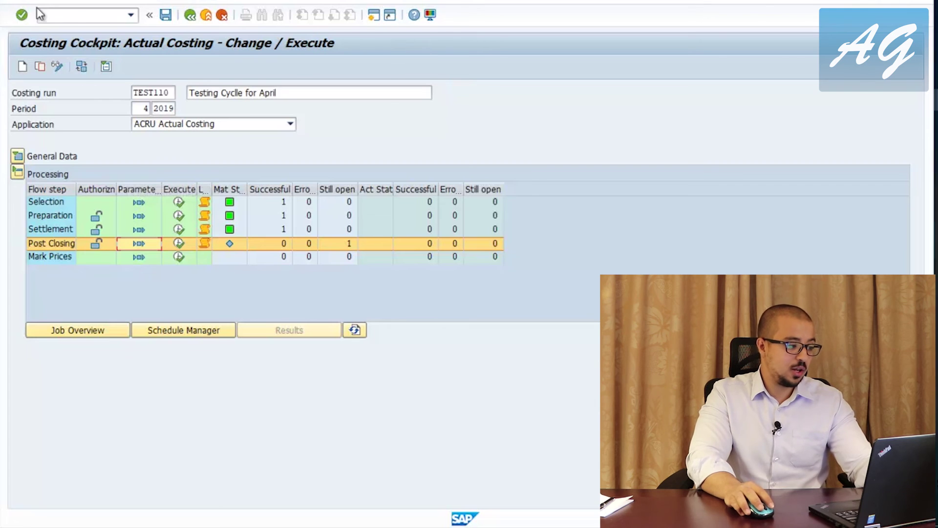
Step: Open the Financial Statements report in a new session and set company code 1110 and financial statement version 1720
{"action": "left_click", "coordinate": [75, 19]}
{"action": "type", "text": "/o"}
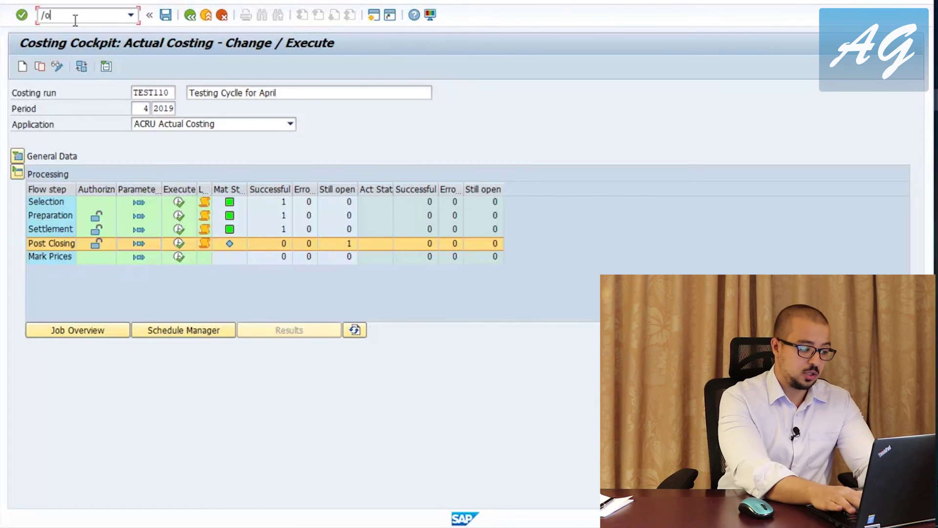
{"action": "type", "text": "f.37"}
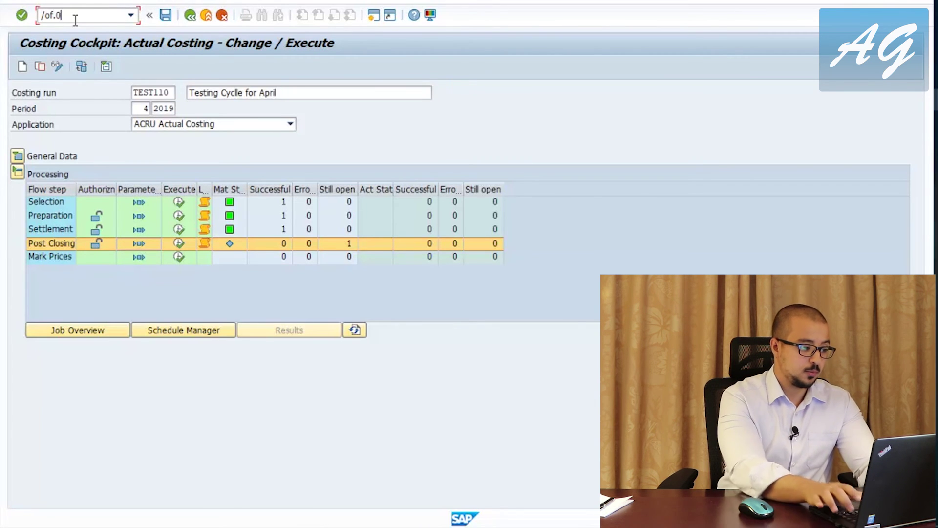
{"action": "key", "text": "Return"}
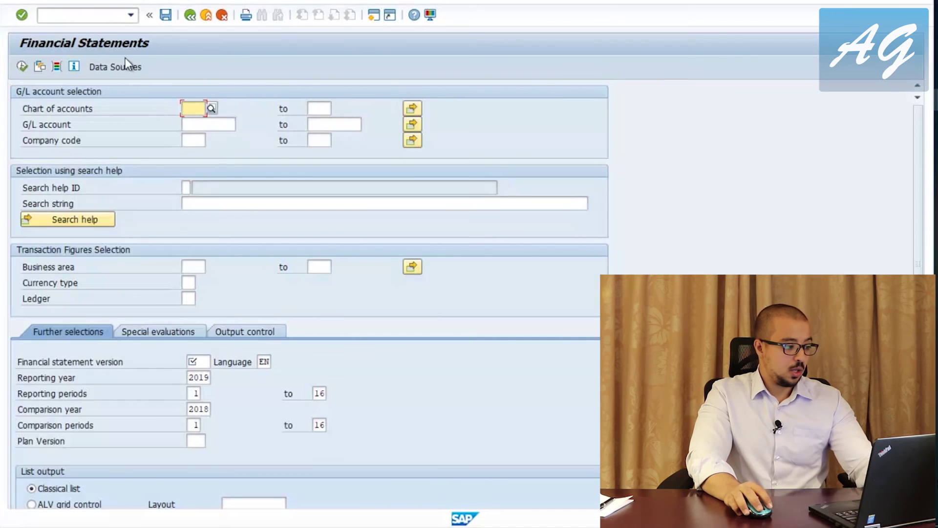
{"action": "left_click", "coordinate": [189, 140]}
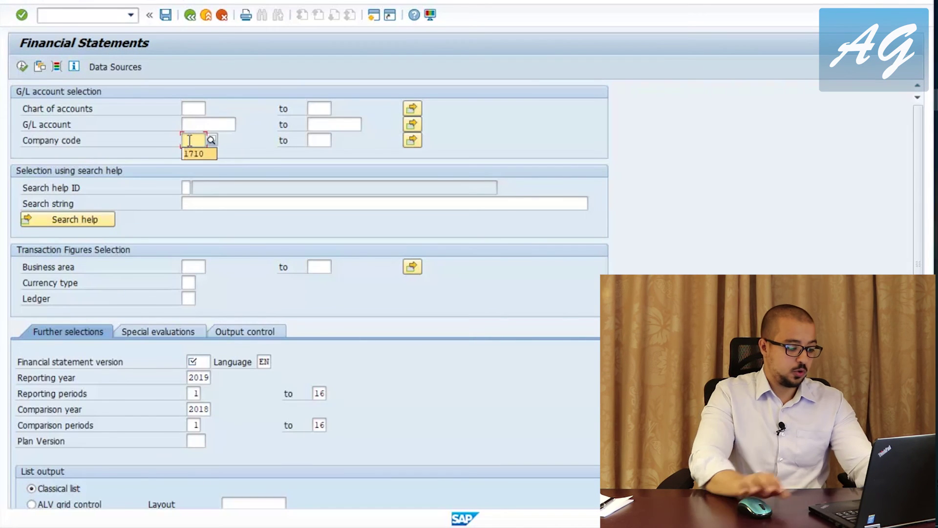
{"action": "type", "text": "1110"}
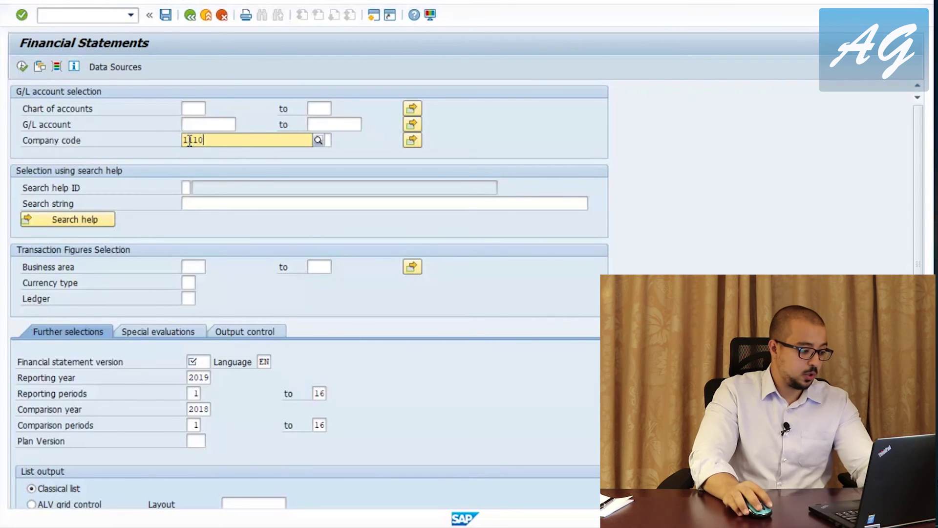
{"action": "left_click", "coordinate": [198, 362]}
{"action": "left_click", "coordinate": [200, 371]}
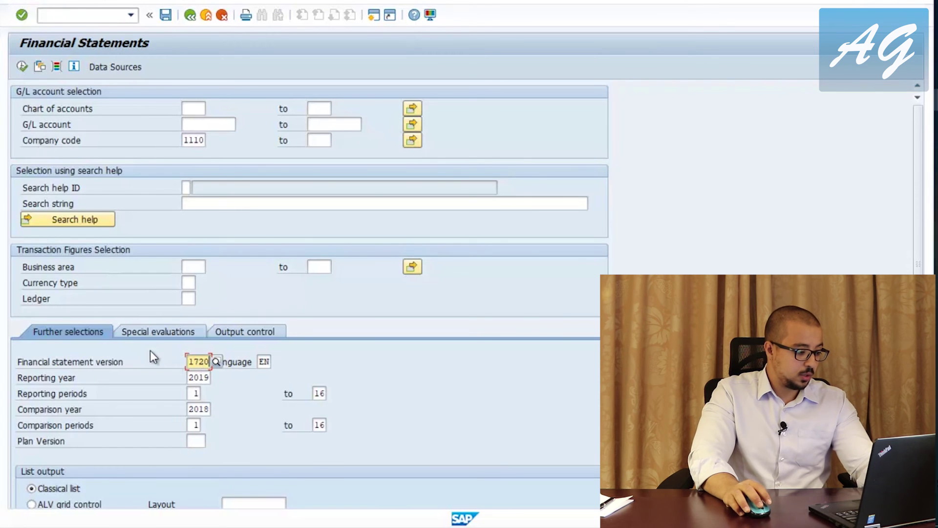
Step: Restrict the reporting and comparison periods to 4 to 4 and set the comparison year to 2019
{"action": "scroll", "coordinate": [167, 371], "scroll_direction": "down", "scroll_amount": 1}
{"action": "scroll", "coordinate": [190, 381], "scroll_direction": "down", "scroll_amount": 1}
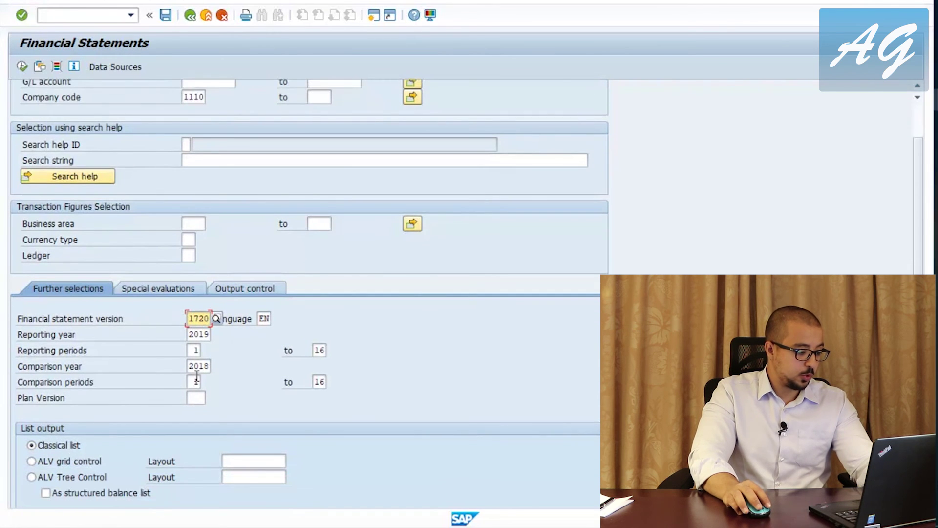
{"action": "double_click", "coordinate": [194, 350]}
{"action": "type", "text": "4"}
{"action": "double_click", "coordinate": [318, 350]}
{"action": "type", "text": "4"}
{"action": "double_click", "coordinate": [200, 365]}
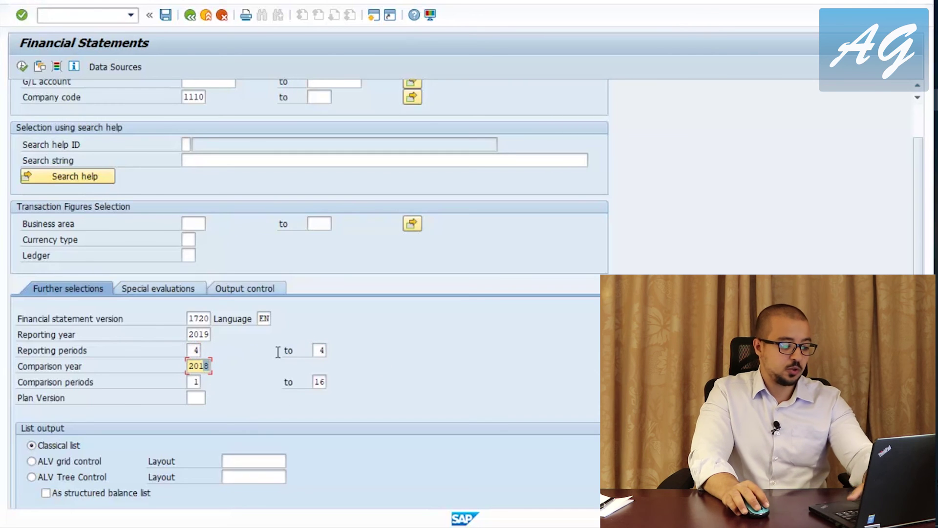
{"action": "type", "text": "2019"}
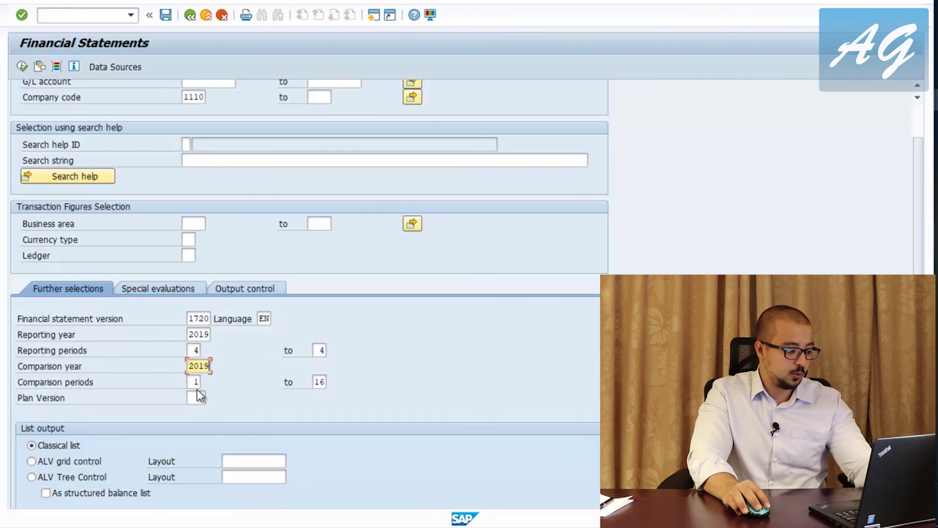
{"action": "double_click", "coordinate": [196, 385]}
{"action": "type", "text": "4"}
{"action": "double_click", "coordinate": [318, 381]}
{"action": "type", "text": "4"}
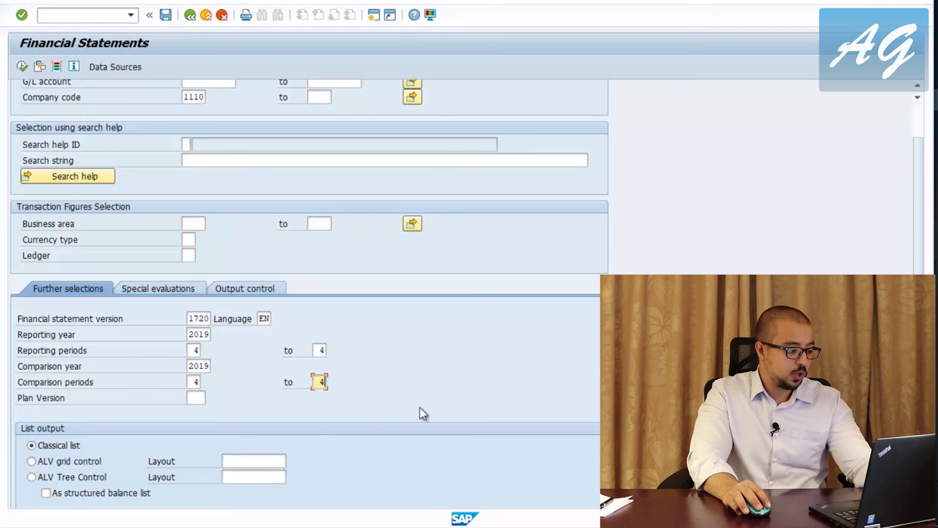
Step: Set the balance sheet type to 2 in the special evaluations and execute the Financial Statements report
{"action": "left_click", "coordinate": [162, 289]}
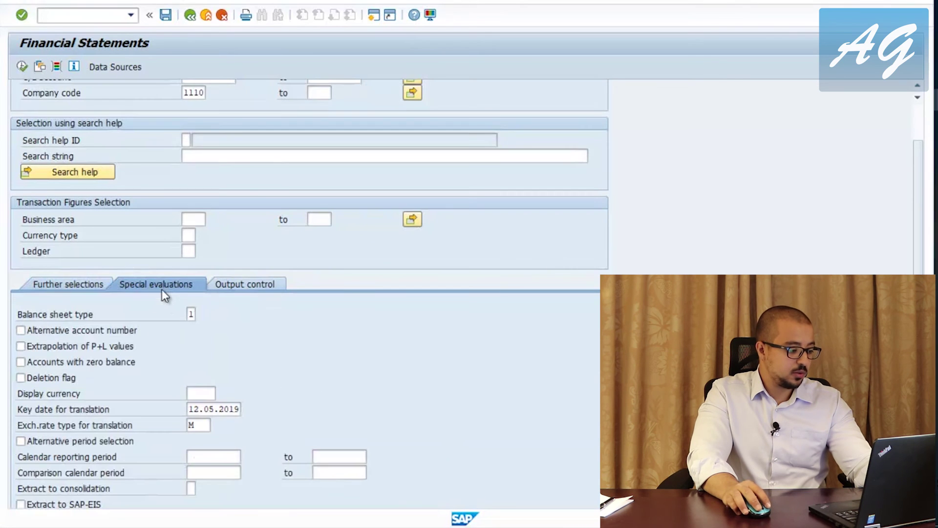
{"action": "left_click", "coordinate": [191, 314]}
{"action": "type", "text": "2"}
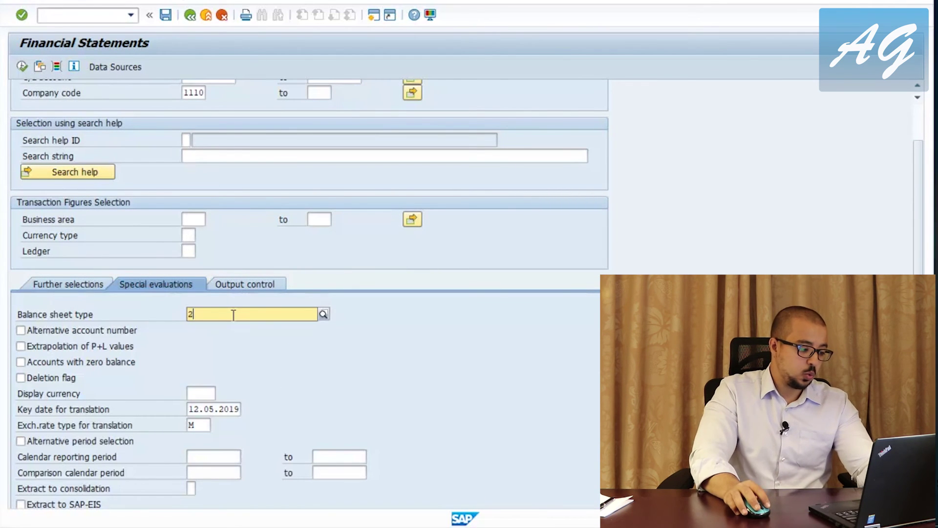
{"action": "key", "text": "Return"}
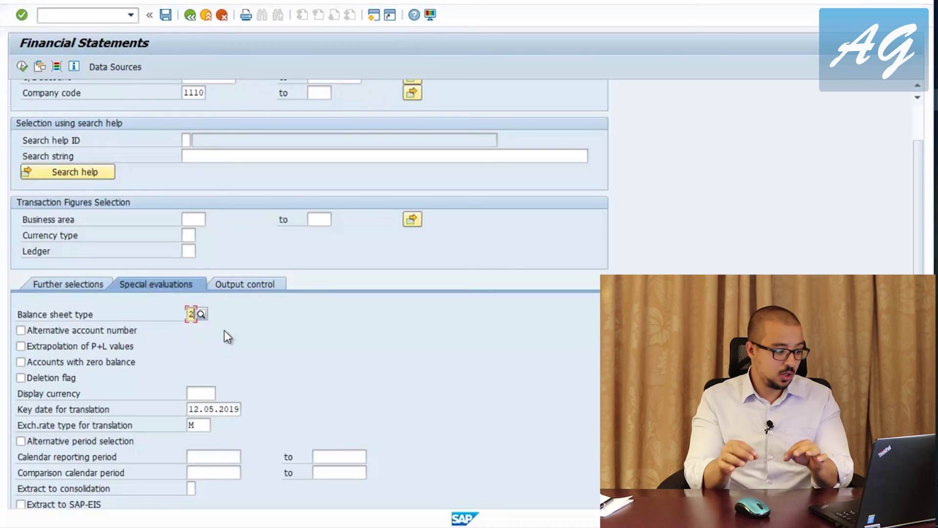
{"action": "scroll", "coordinate": [182, 366], "scroll_direction": "down", "scroll_amount": 2}
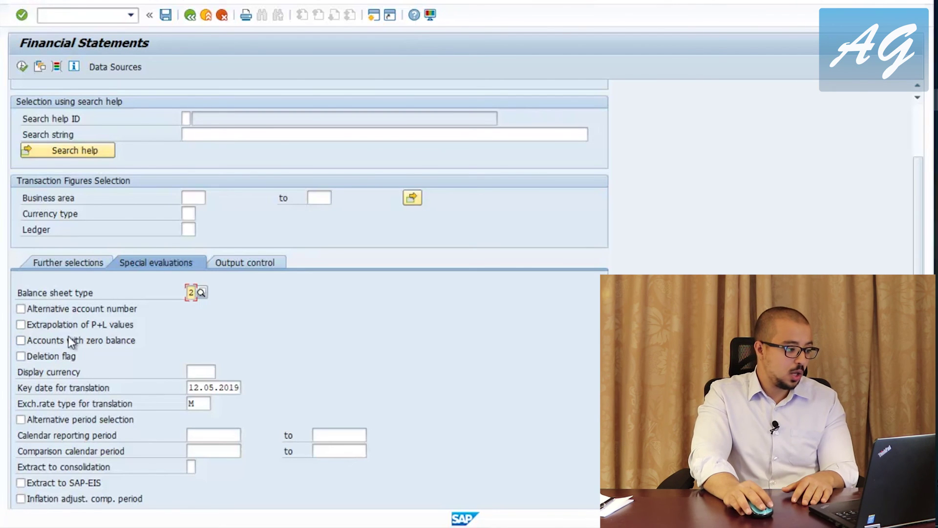
{"action": "left_click", "coordinate": [22, 65]}
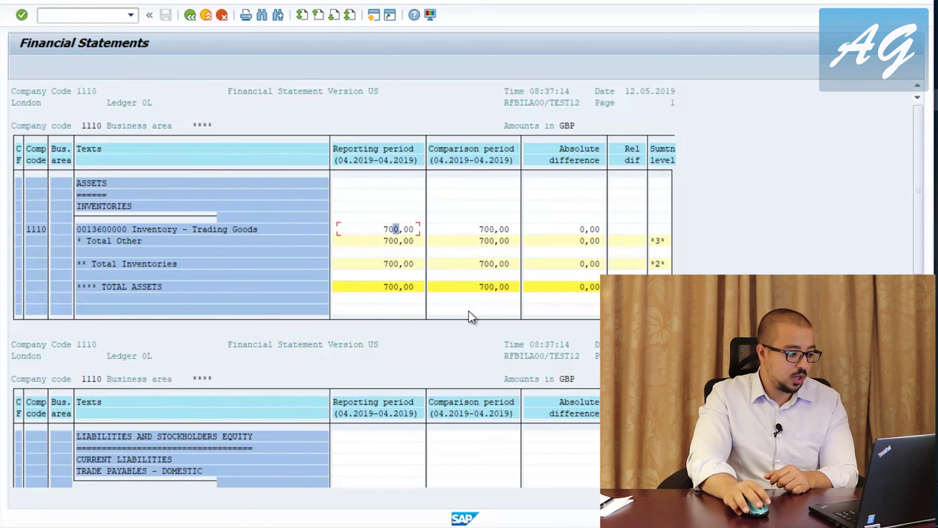
Step: Examine the liabilities, equity and Loss Price Differences External Product account in the financial statements before Post Closing
{"action": "scroll", "coordinate": [505, 338], "scroll_direction": "down", "scroll_amount": 5}
{"action": "scroll", "coordinate": [506, 344], "scroll_direction": "down", "scroll_amount": 5}
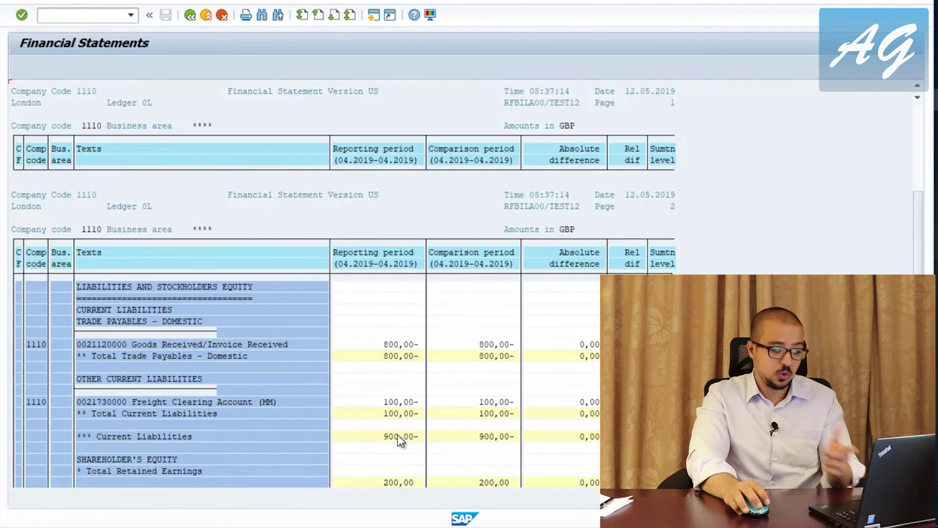
{"action": "scroll", "coordinate": [397, 435], "scroll_direction": "down", "scroll_amount": 3}
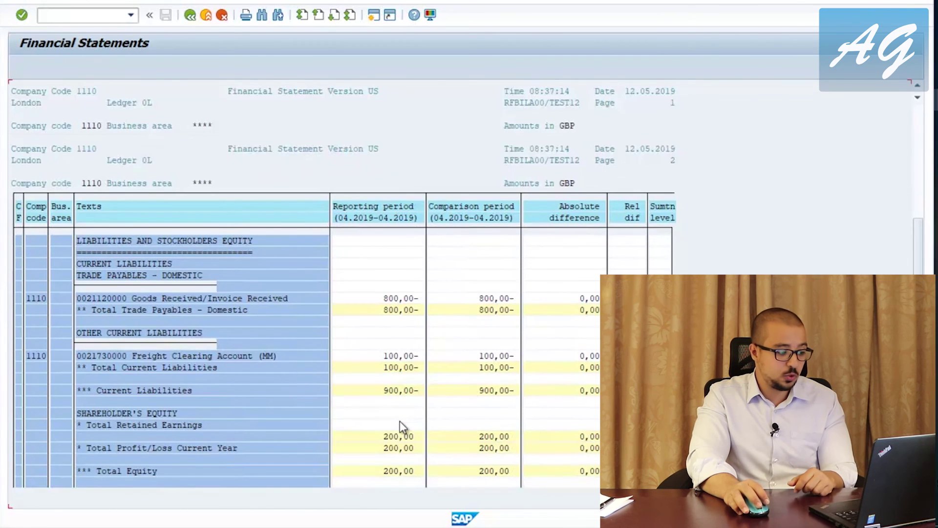
{"action": "scroll", "coordinate": [400, 424], "scroll_direction": "down", "scroll_amount": 5}
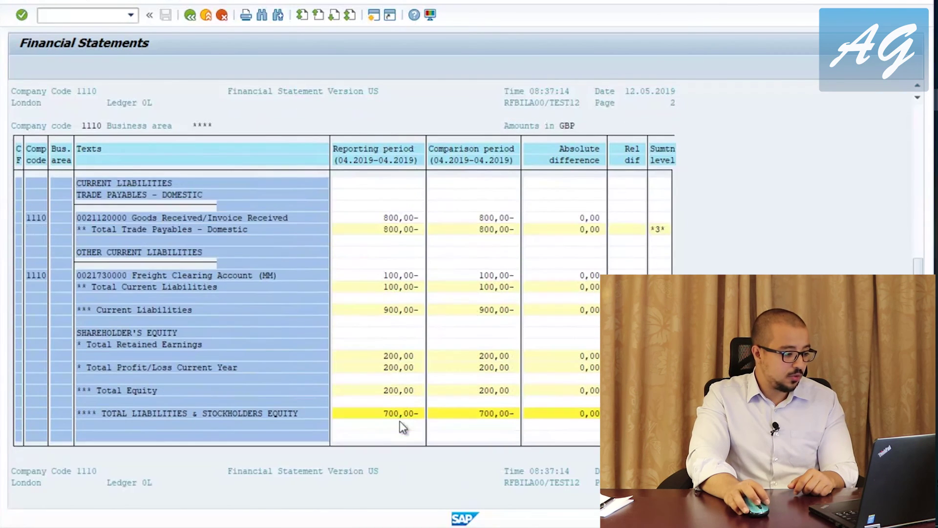
{"action": "scroll", "coordinate": [399, 421], "scroll_direction": "down", "scroll_amount": 6}
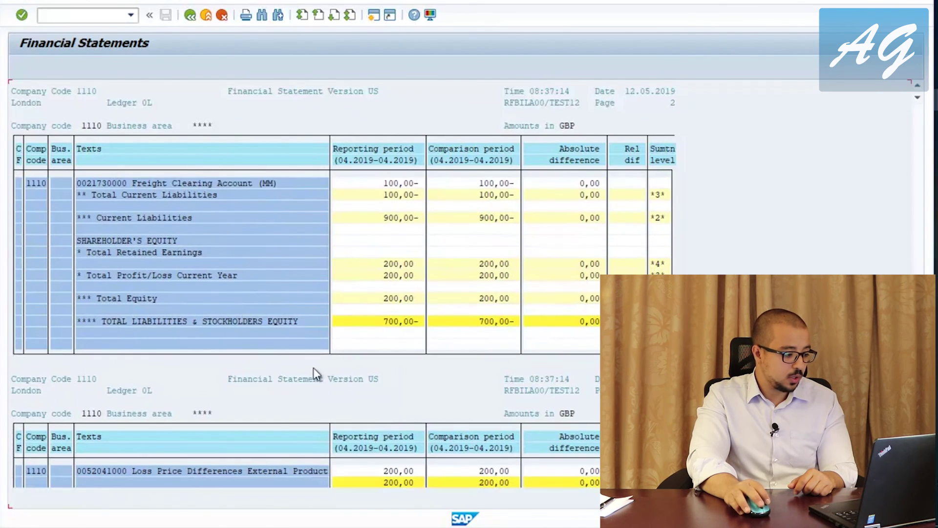
{"action": "scroll", "coordinate": [316, 384], "scroll_direction": "down", "scroll_amount": 1}
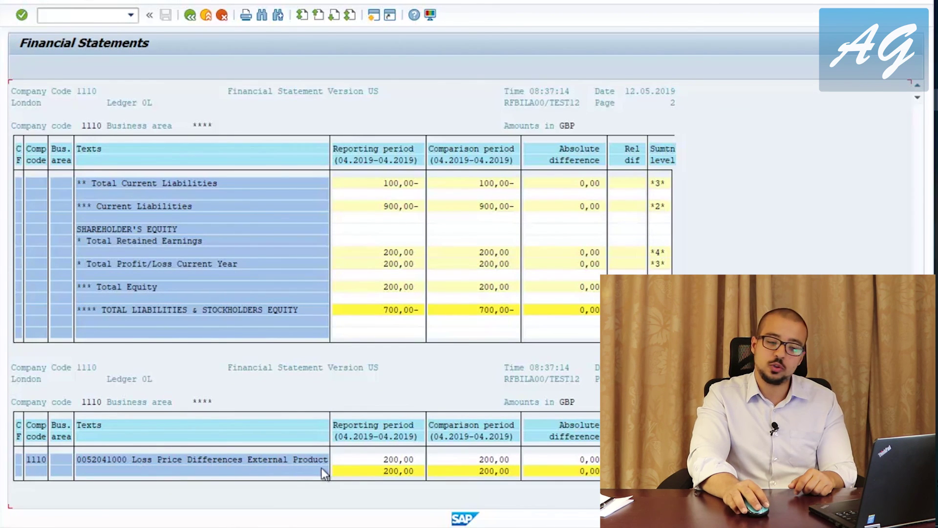
{"action": "left_click", "coordinate": [371, 462]}
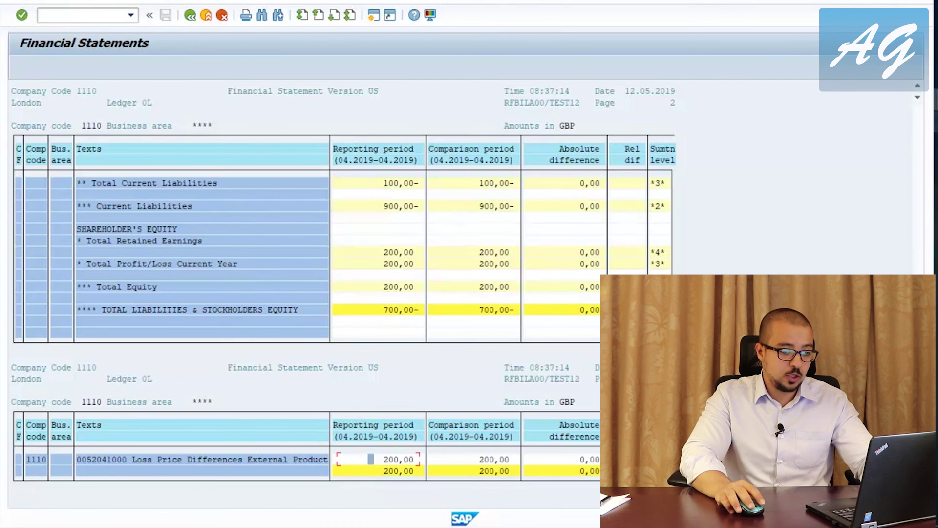
Step: Execute the Post Closing flow step from the costing cockpit and rerun the Financial Statements report with the same selections
{"action": "left_click", "coordinate": [854, 248]}
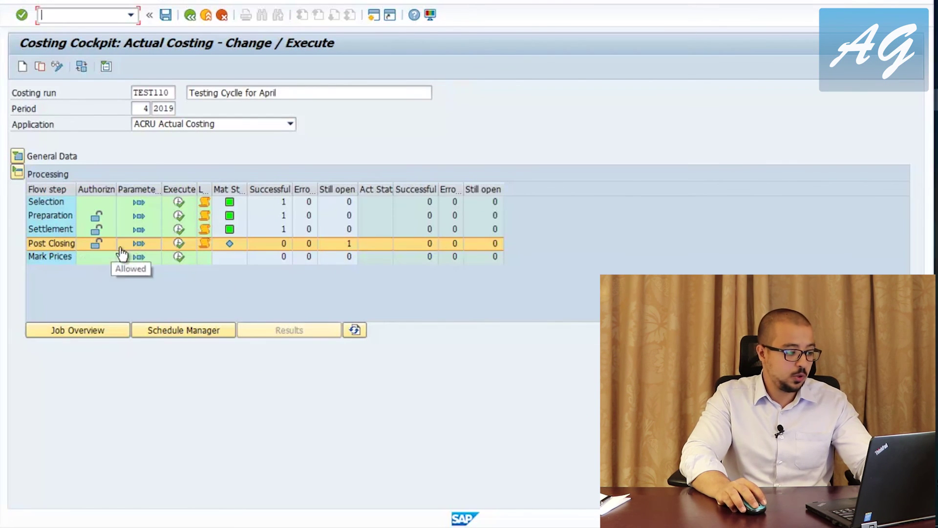
{"action": "left_click", "coordinate": [179, 256]}
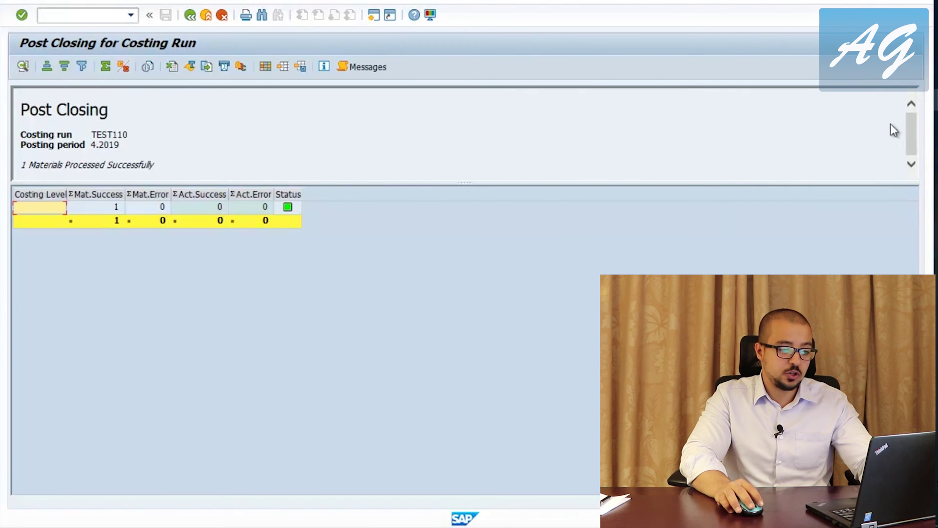
{"action": "mouse_move", "coordinate": [931, 99]}
{"action": "left_click", "coordinate": [860, 44]}
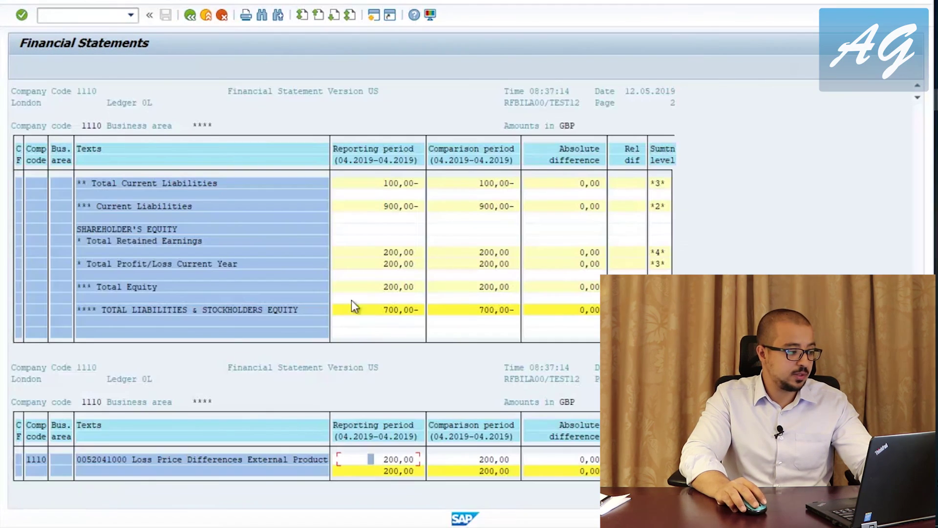
{"action": "left_click", "coordinate": [187, 17]}
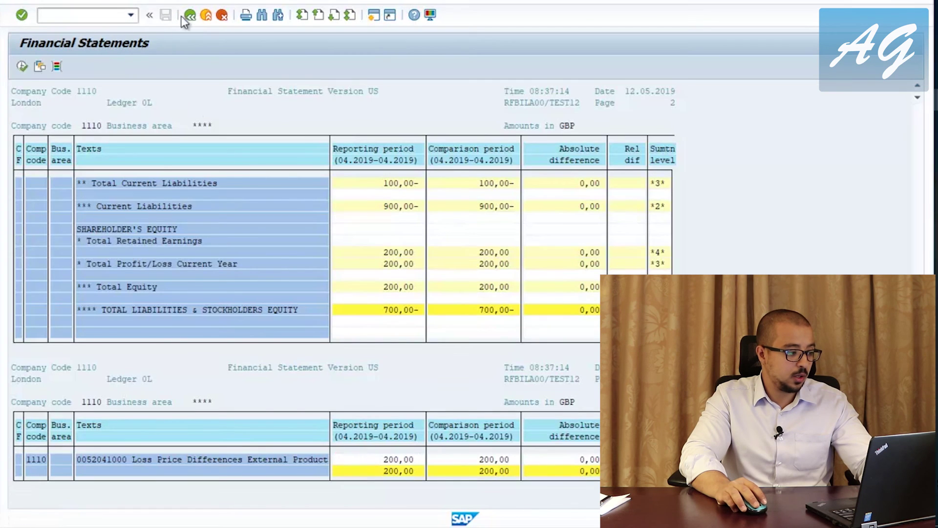
{"action": "left_click", "coordinate": [21, 70]}
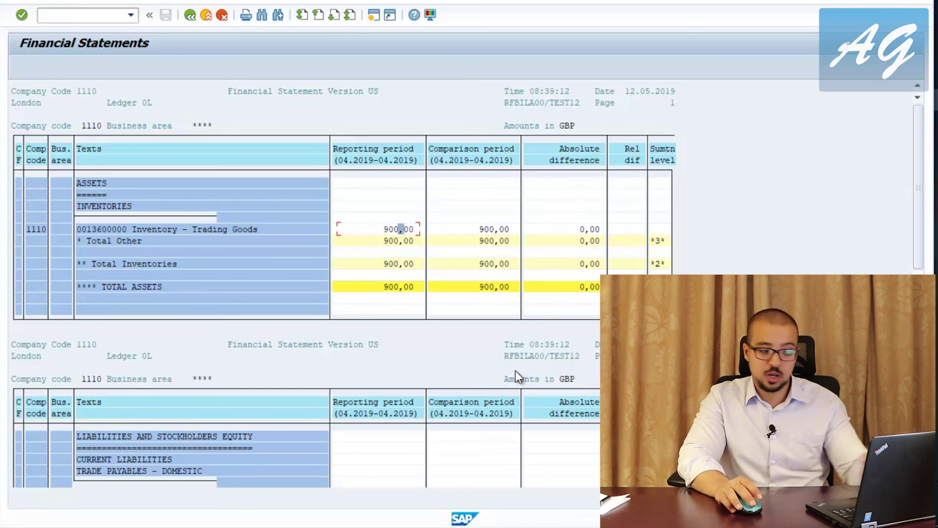
Step: Examine the liabilities, equity and loss and gain price difference accounts in the rerun financial statements
{"action": "left_click", "coordinate": [499, 393]}
{"action": "scroll", "coordinate": [499, 393], "scroll_direction": "down", "scroll_amount": 3}
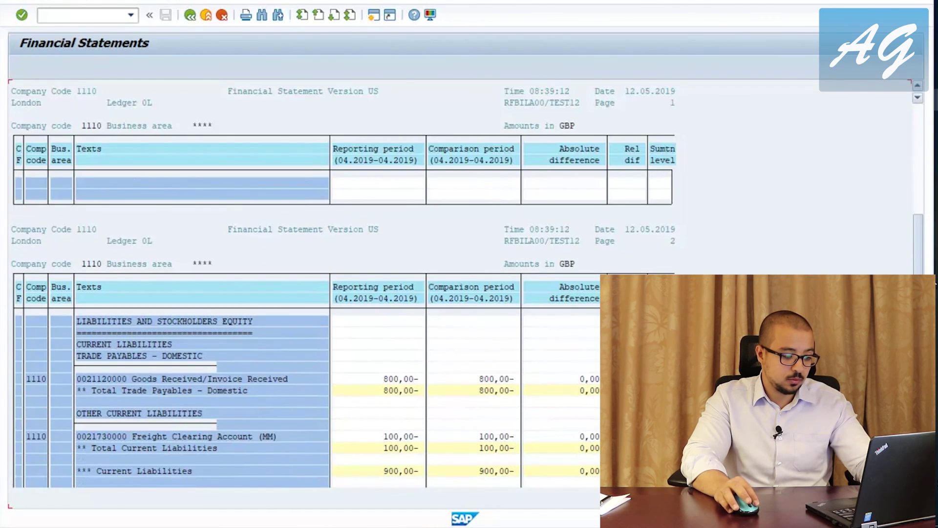
{"action": "scroll", "coordinate": [499, 393], "scroll_direction": "down", "scroll_amount": 5}
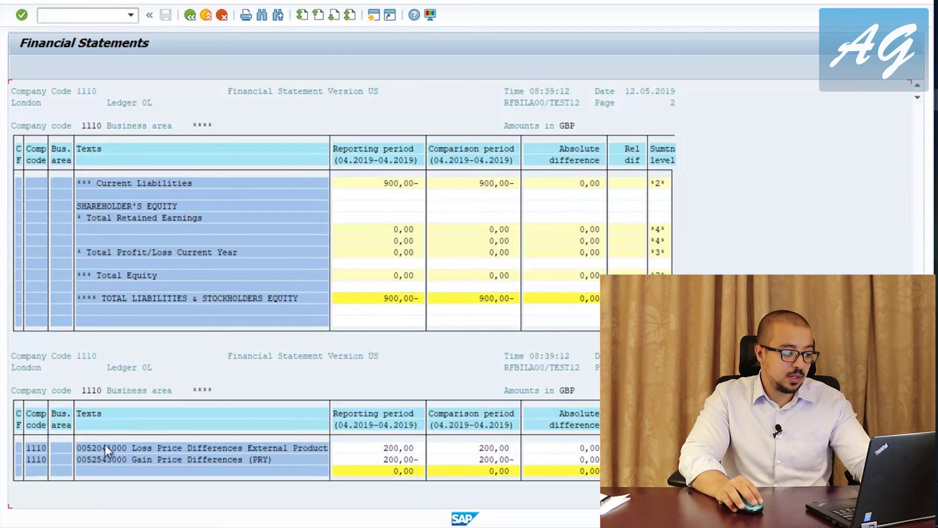